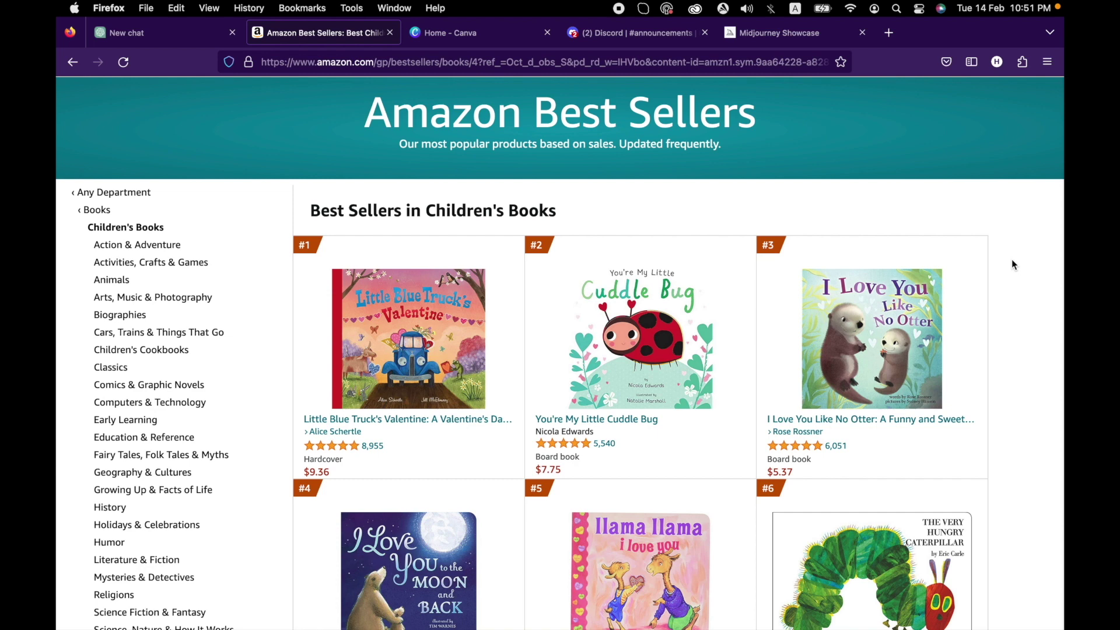
# Step: Look over the open ChatGPT, Canva and Midjourney Showcase pages
pyautogui.scroll(-2, 1012, 265)
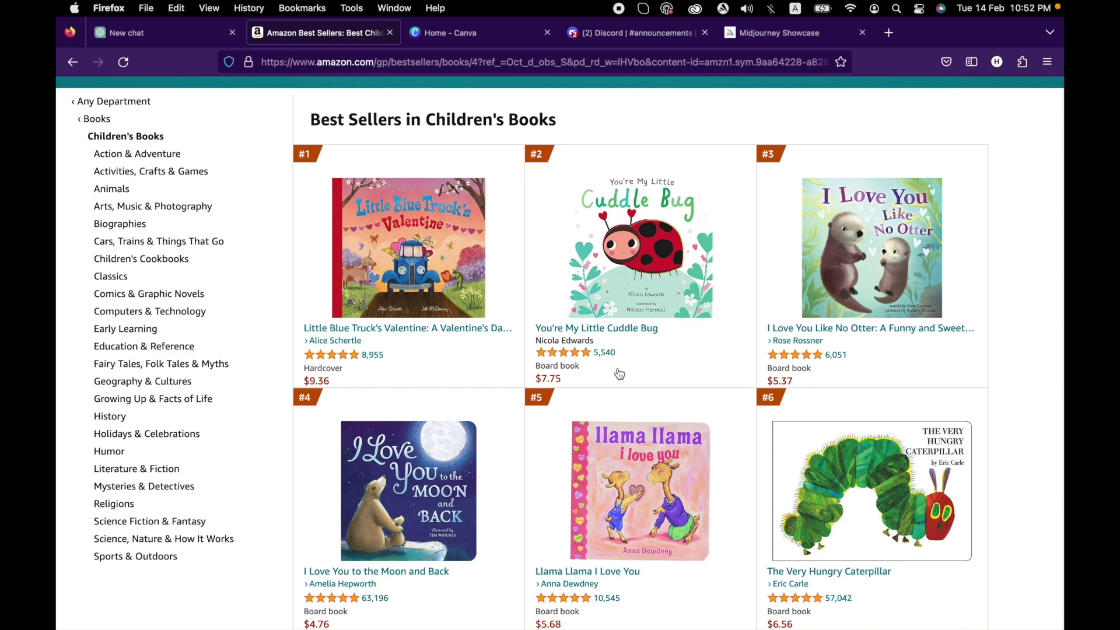
pyautogui.scroll(-2, 620, 374)
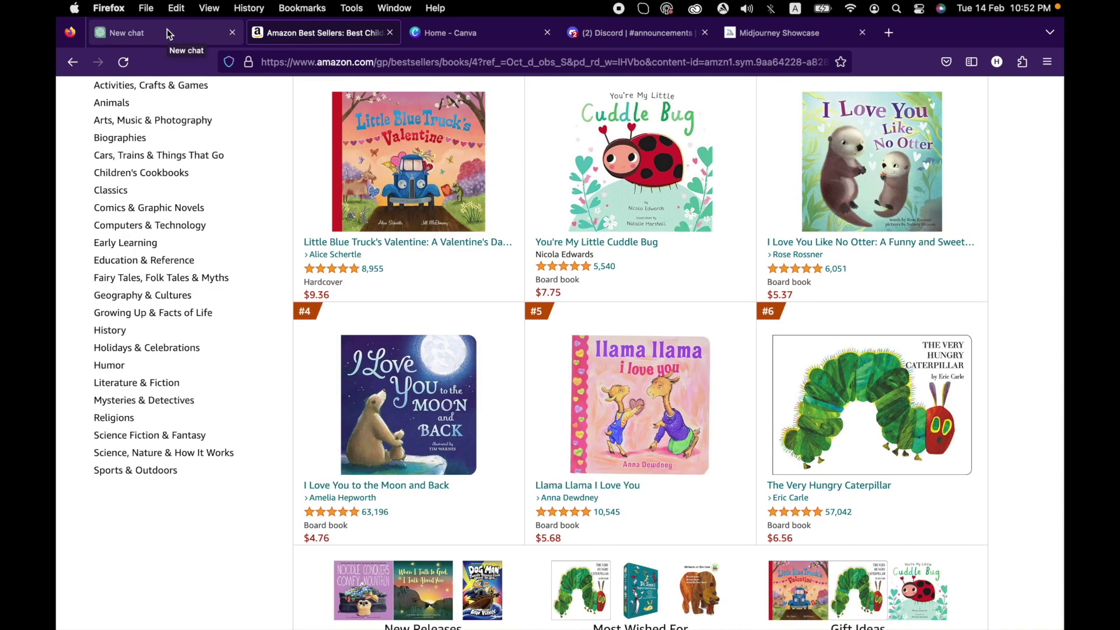
pyautogui.scroll(-2, 315, 158)
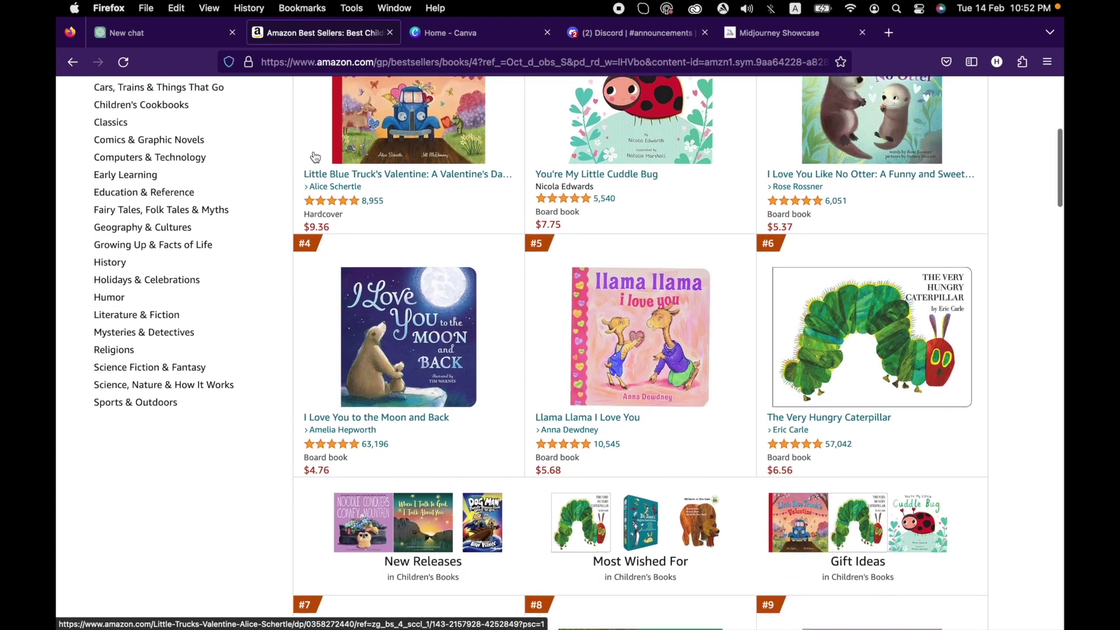
pyautogui.scroll(-1, 315, 157)
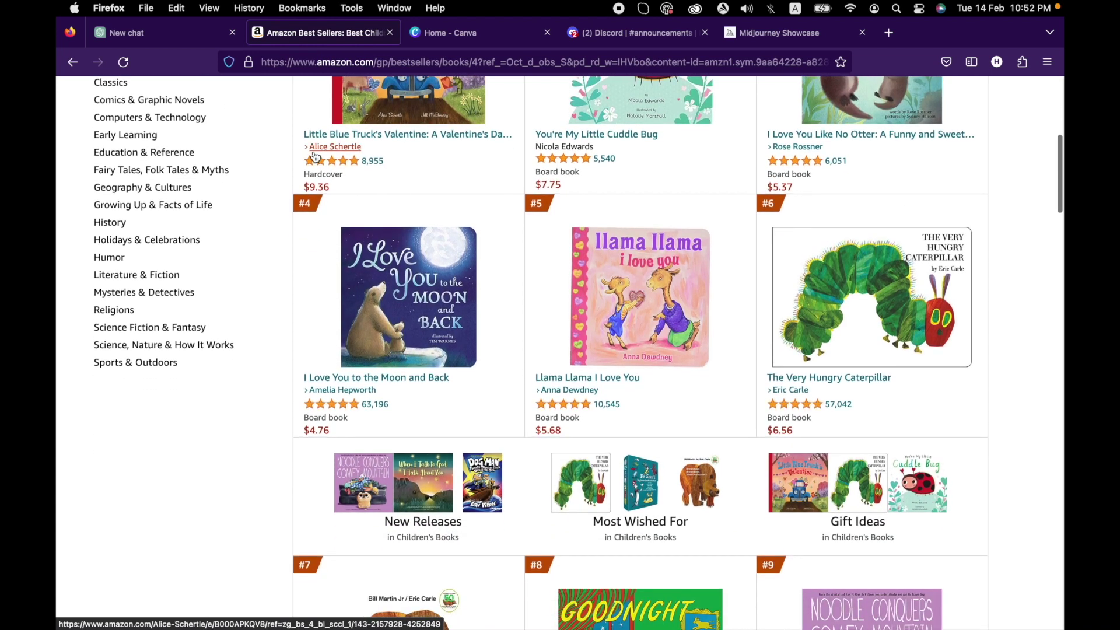
pyautogui.click(186, 33)
pyautogui.click(481, 32)
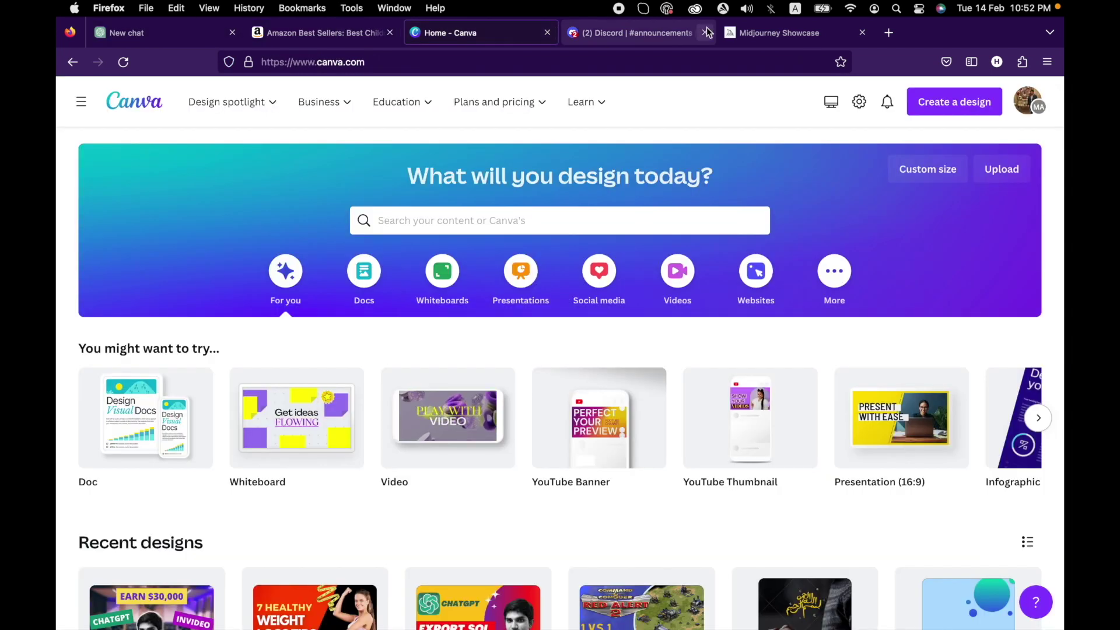
pyautogui.click(751, 32)
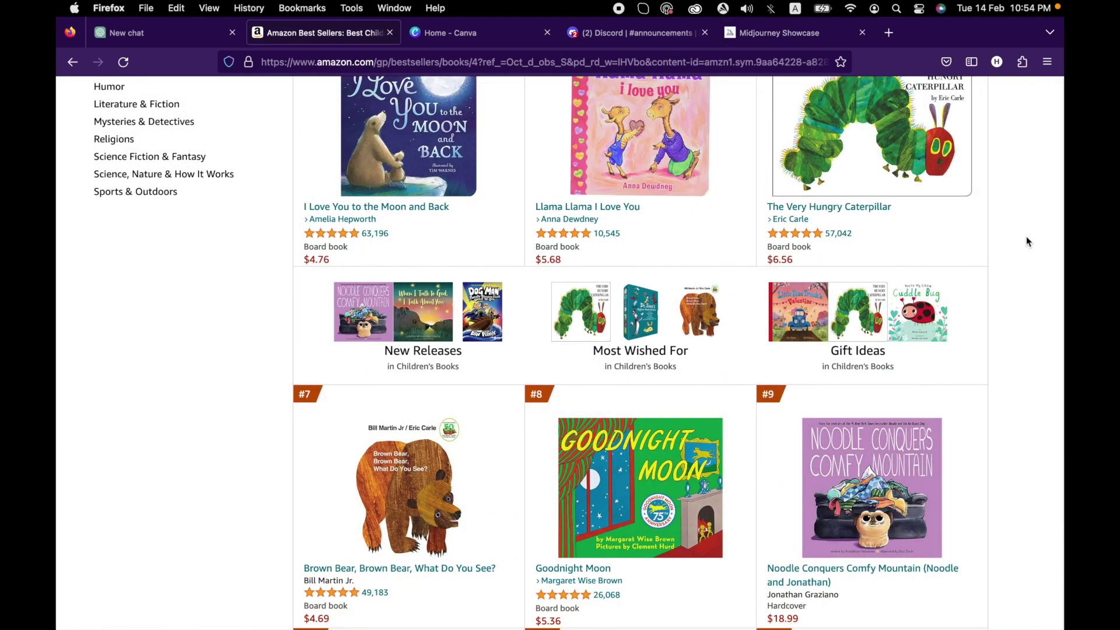
pyautogui.scroll(-3, 1025, 270)
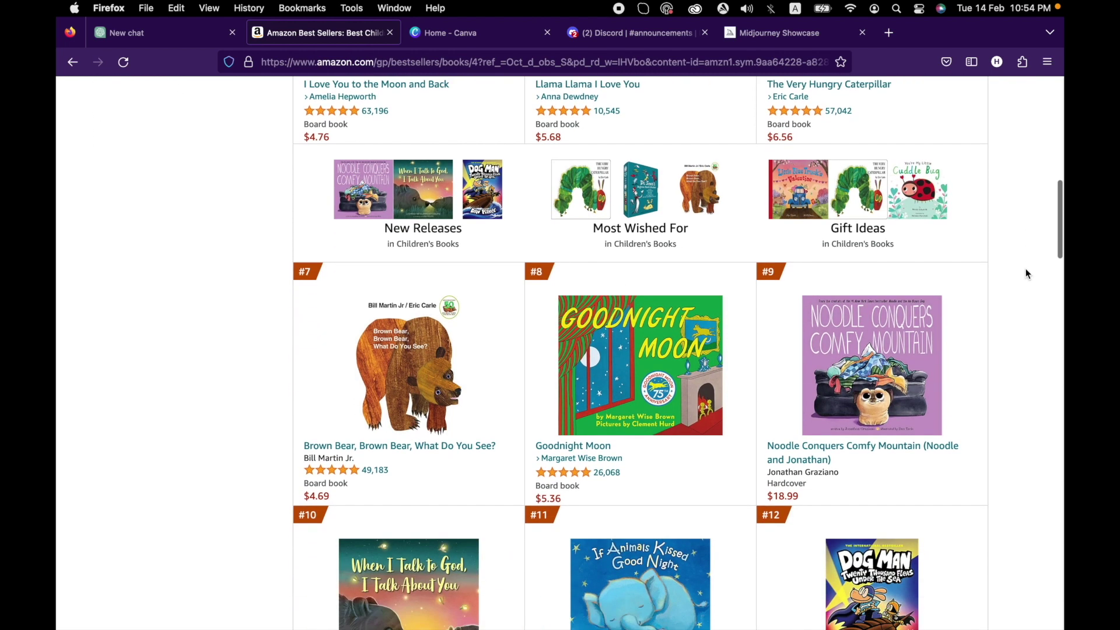
pyautogui.scroll(-3, 1026, 273)
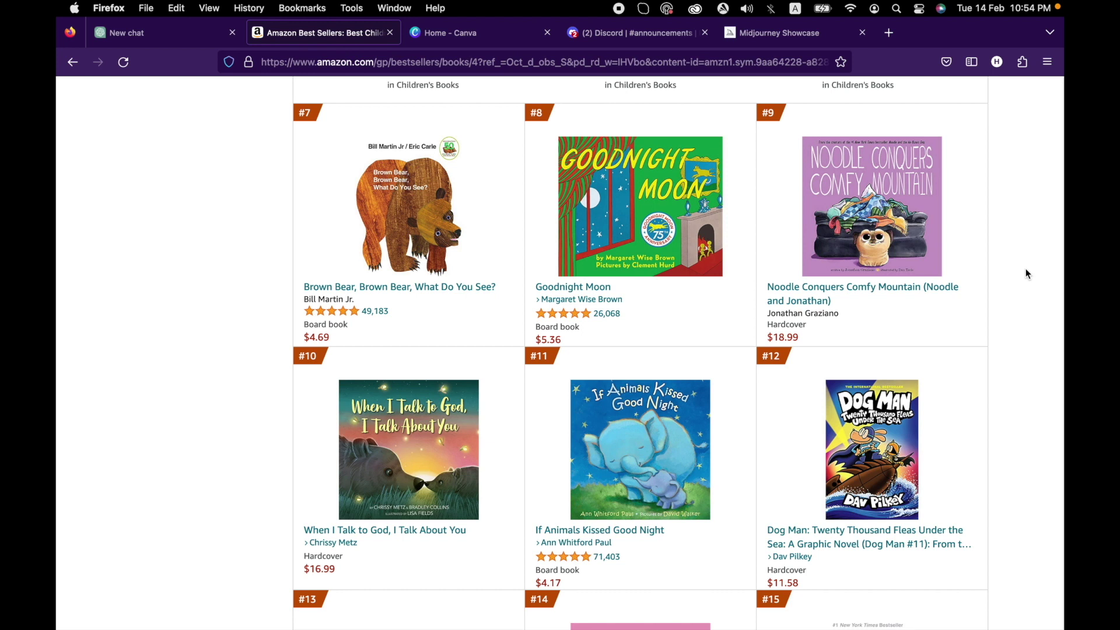
pyautogui.scroll(-2, 1026, 270)
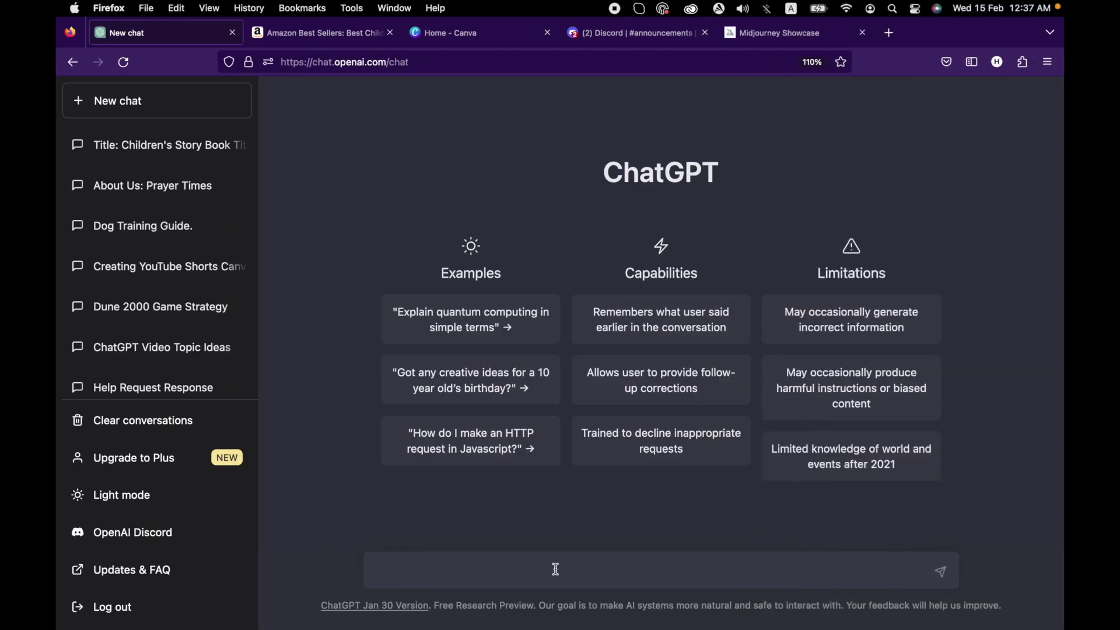
# Step: Ask ChatGPT for five storybook title ideas and select the second, 'Slow and Steady'
pyautogui.write('Create 5 titles for an amazing story book for children on moral slow and steady wins the race.')
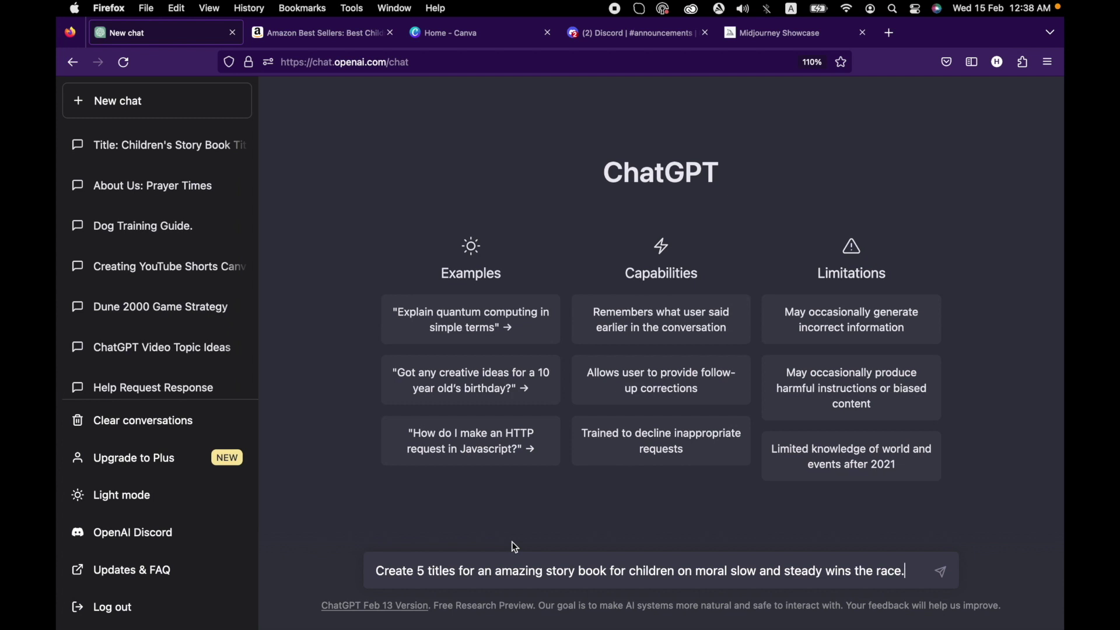
pyautogui.press('Return')
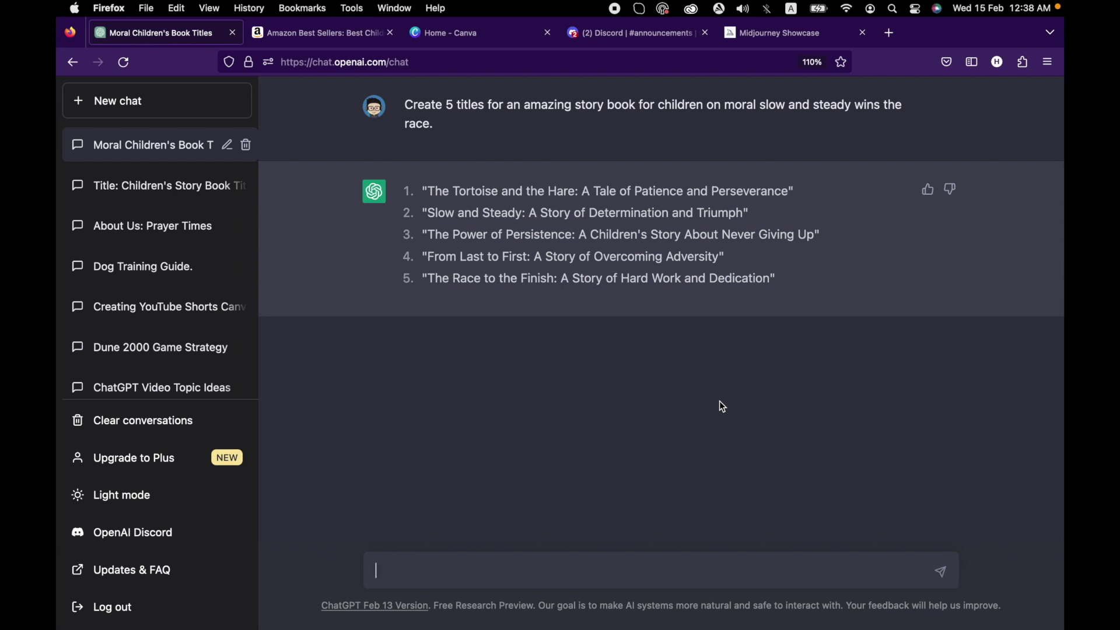
pyautogui.moveTo(428, 214); pyautogui.dragTo(743, 216)
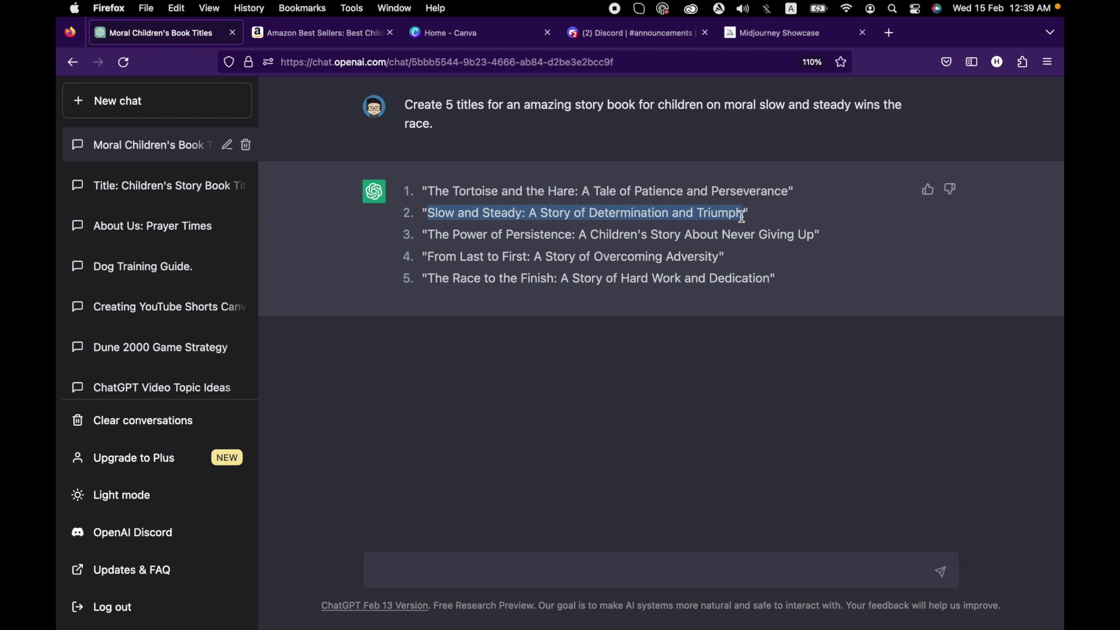
pyautogui.click(565, 578)
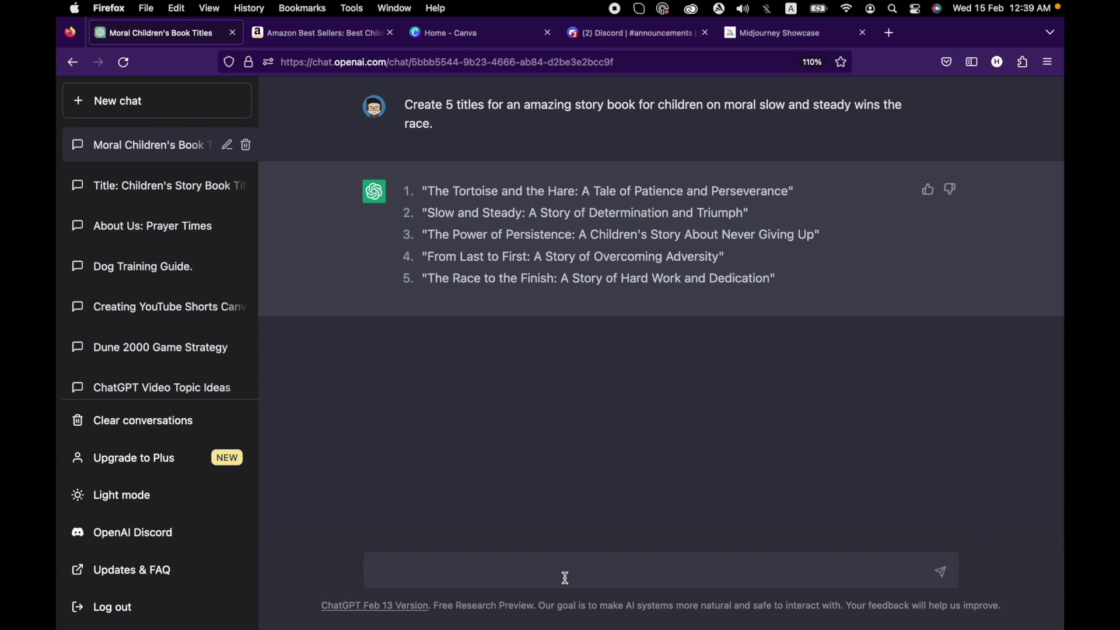
# Step: Ask ChatGPT to write the preface for 'Slow and Steady: A Story of Determination and Triumph'
pyautogui.write('Write the preface for "Slow and Steady: A Story of Determination and Triumph"')
pyautogui.press('Return')
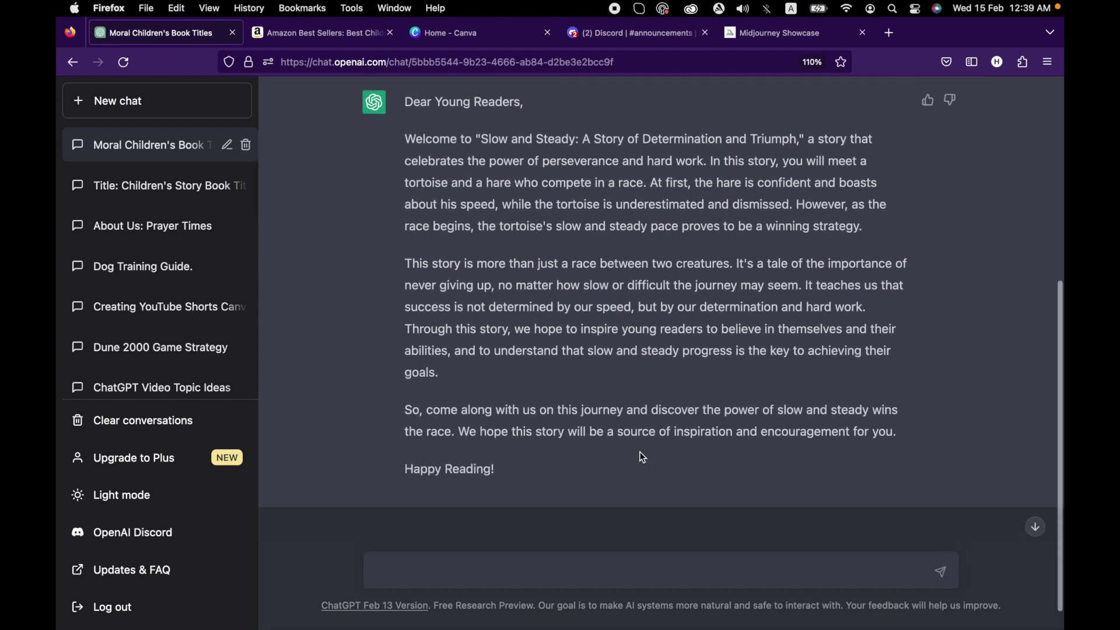
pyautogui.scroll(-1, 642, 457)
# Step: Request a chapters page outline for the story and review the six chapters
pyautogui.click(546, 577)
pyautogui.write('Create the chapters page outline for this story')
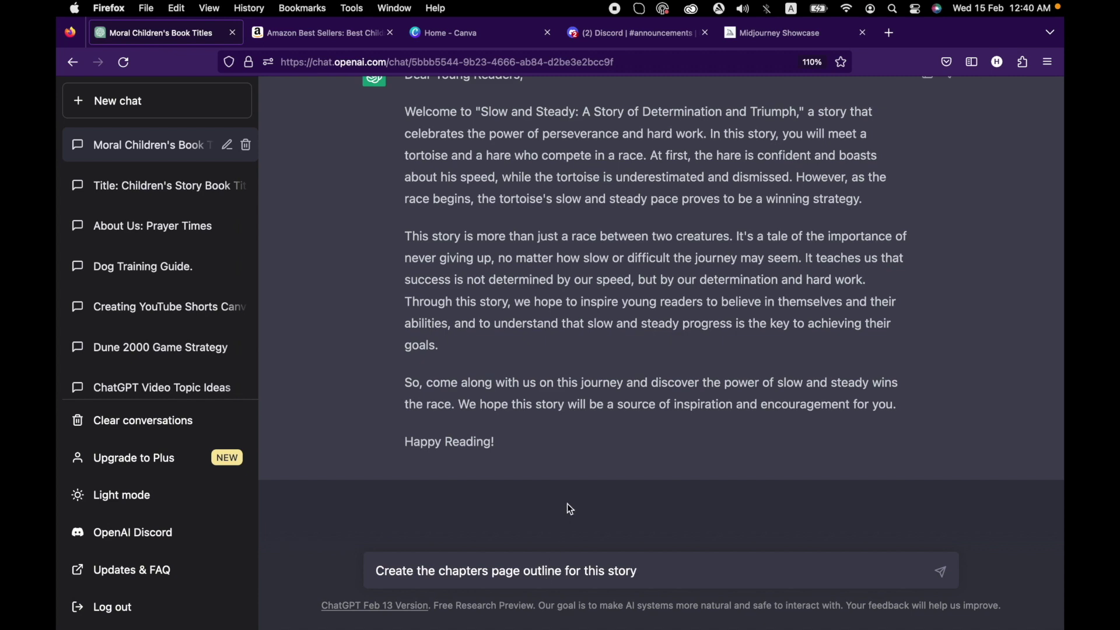
pyautogui.press('Return')
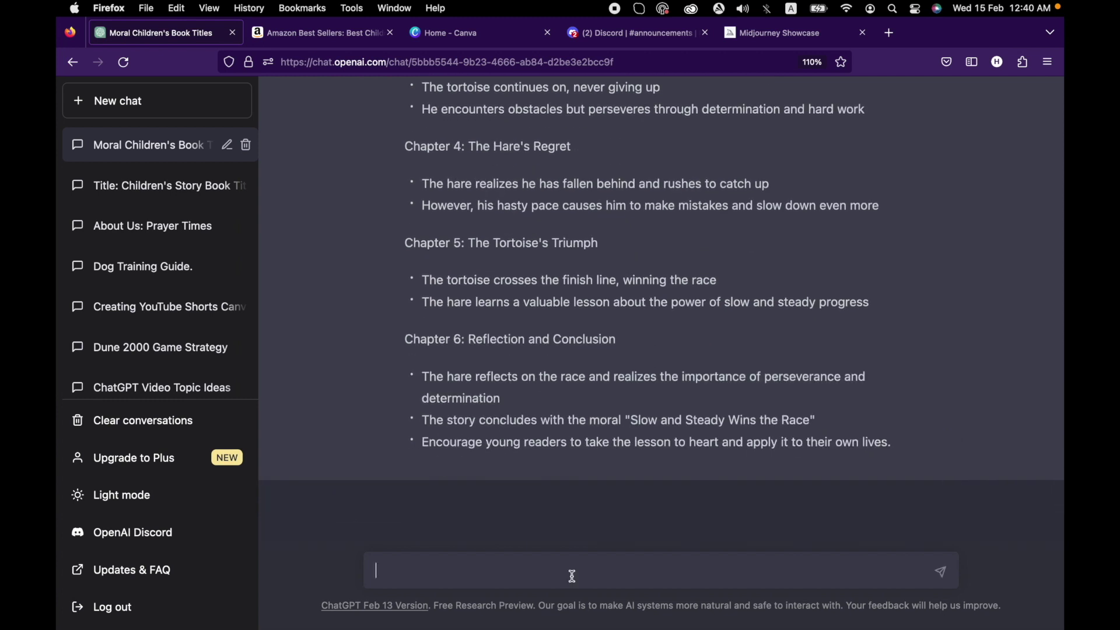
pyautogui.scroll(3, 561, 313)
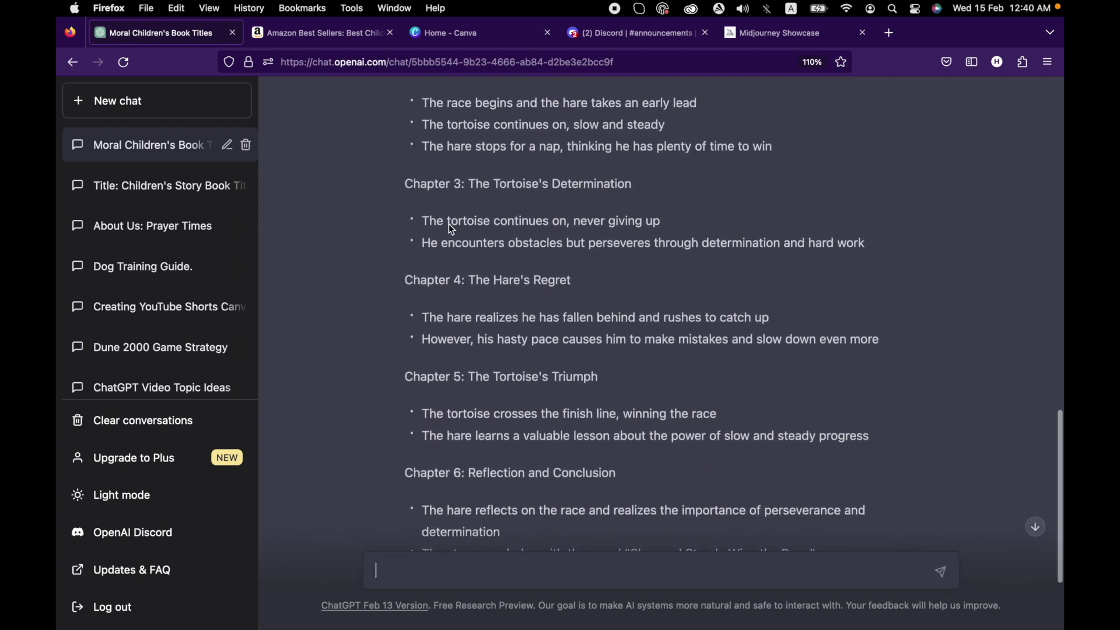
pyautogui.moveTo(421, 184); pyautogui.dragTo(599, 504)
pyautogui.click(652, 478)
pyautogui.scroll(-3, 652, 478)
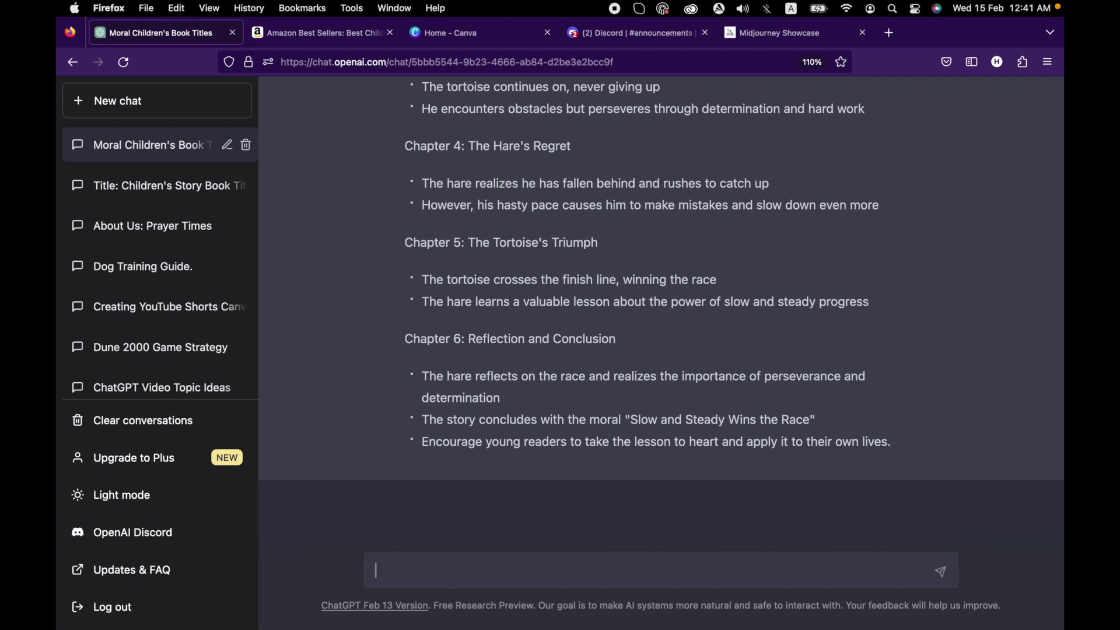
# Step: Request rhyming verses chapter by chapter, starting with Chapters 1 and 2, then ask for the story's moral
pyautogui.write('Write rythm story of chapter 1')
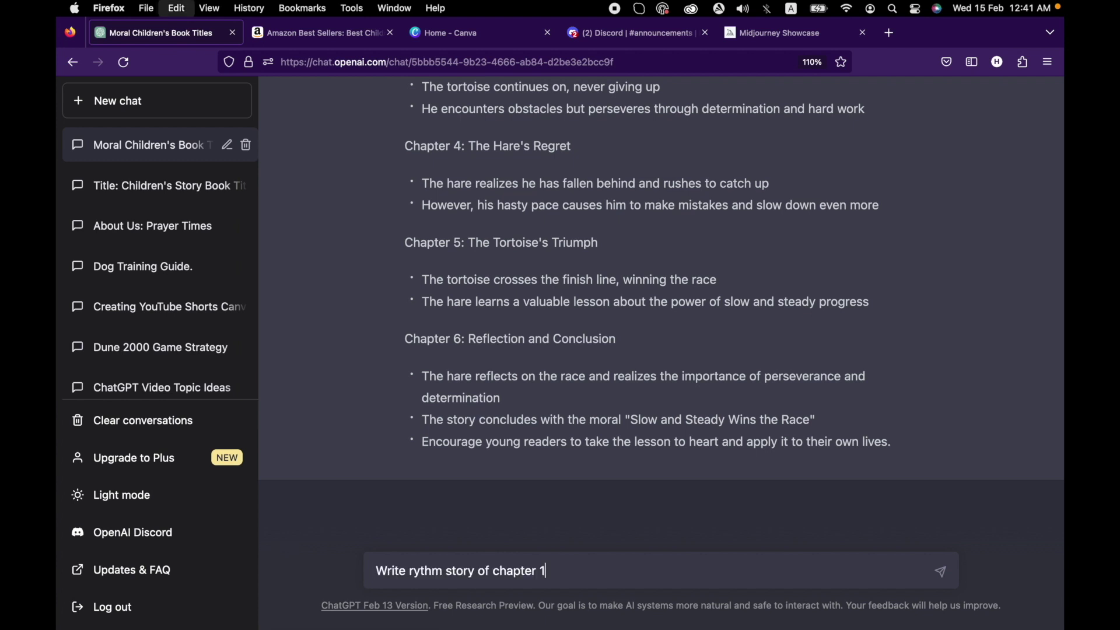
pyautogui.press('Return')
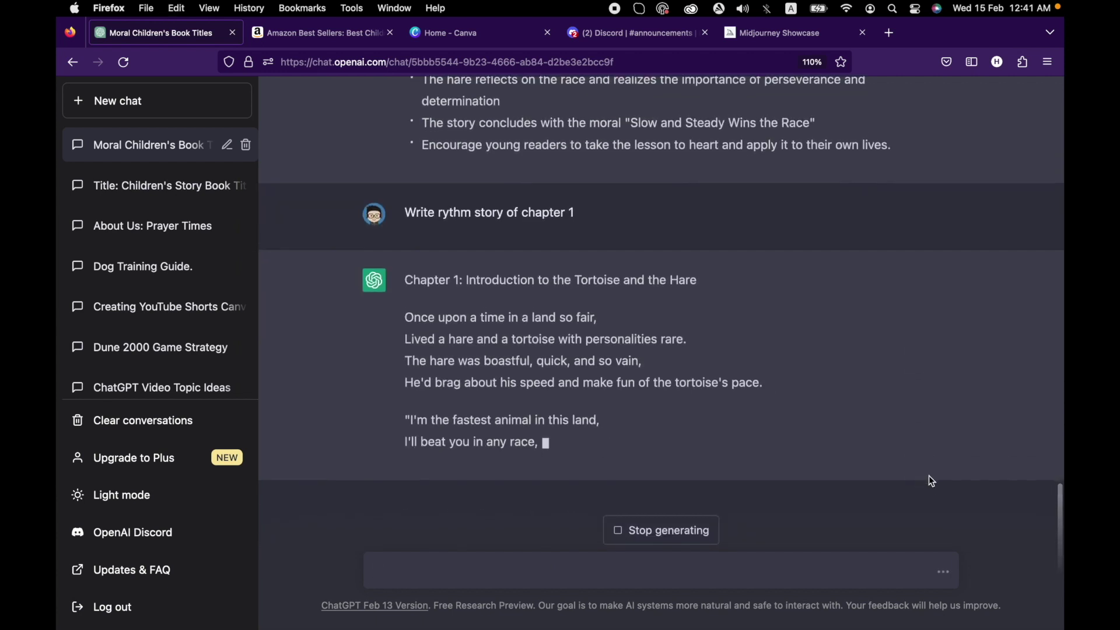
pyautogui.scroll(5, 812, 369)
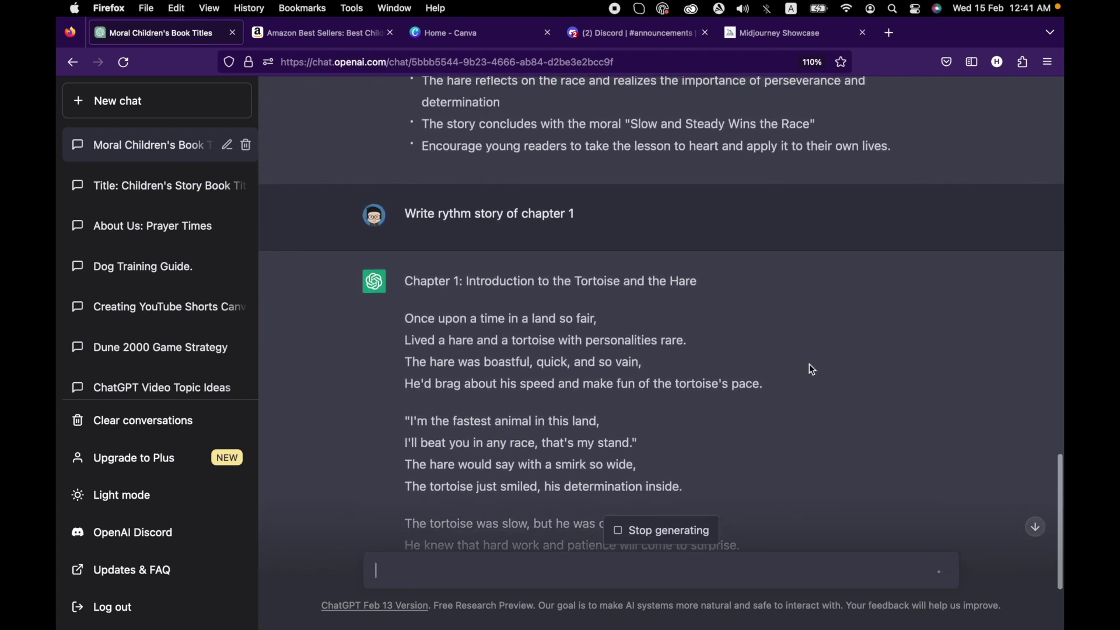
pyautogui.scroll(5, 813, 369)
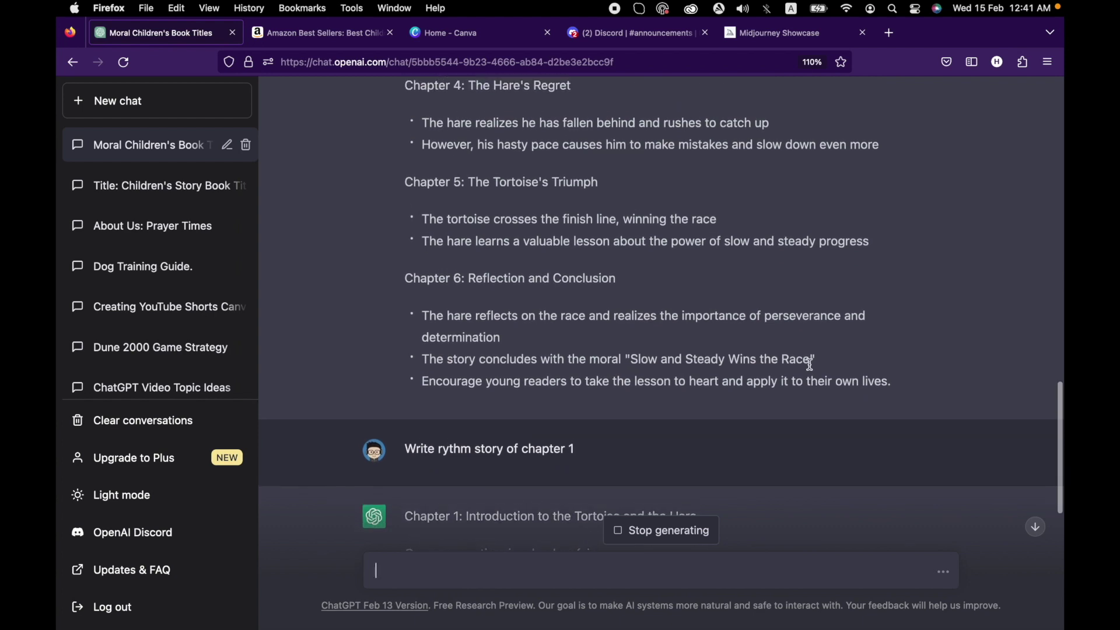
pyautogui.scroll(5, 811, 369)
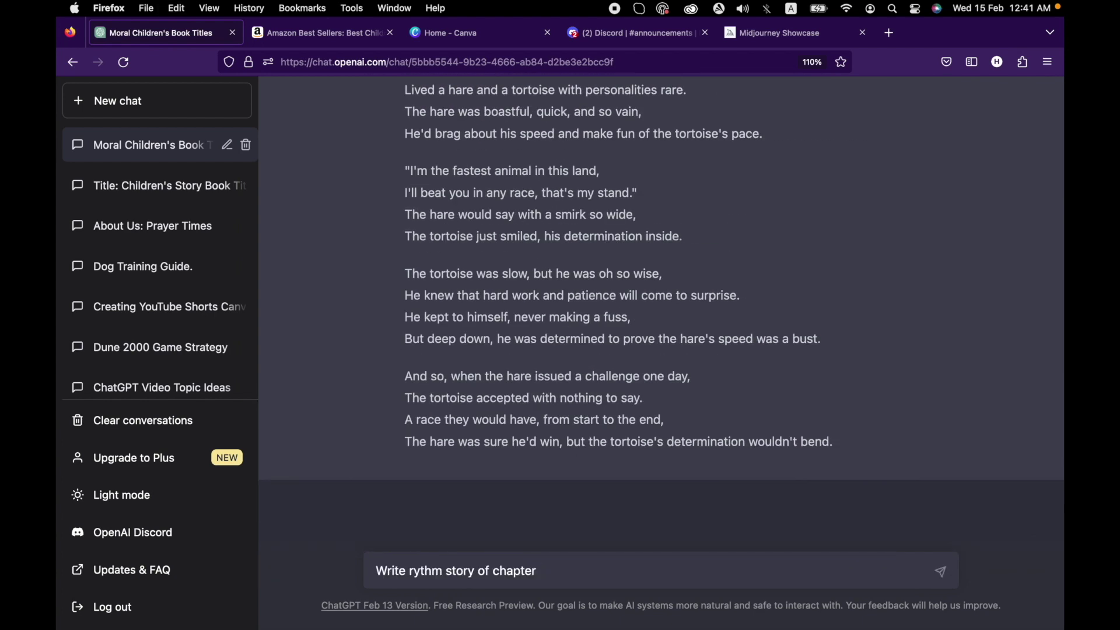
pyautogui.write('2')
pyautogui.press('Return')
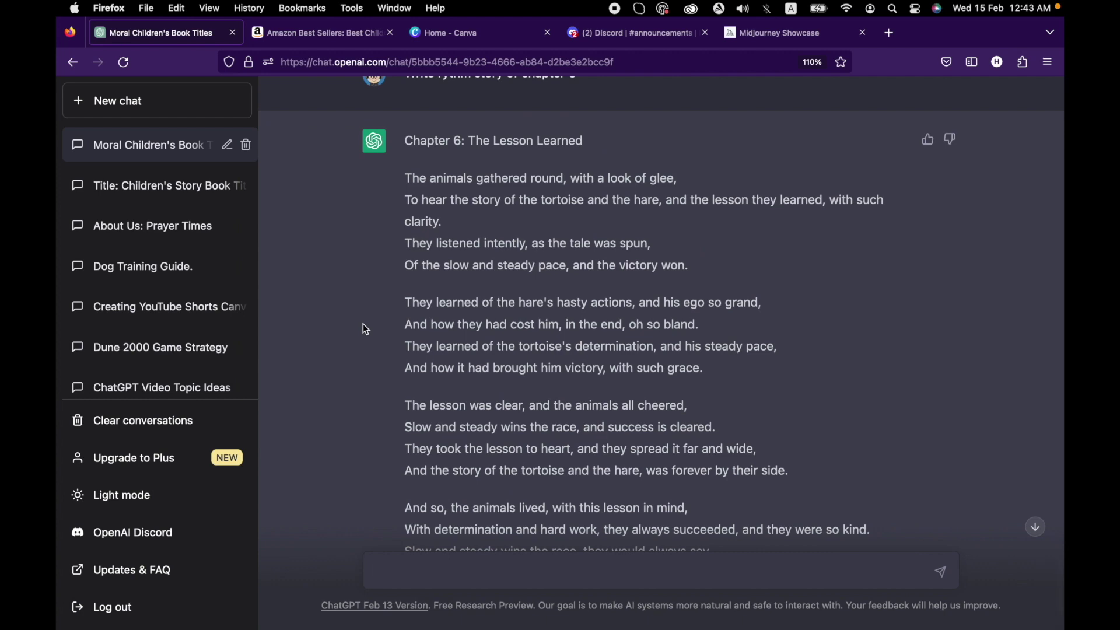
pyautogui.scroll(-2, 363, 324)
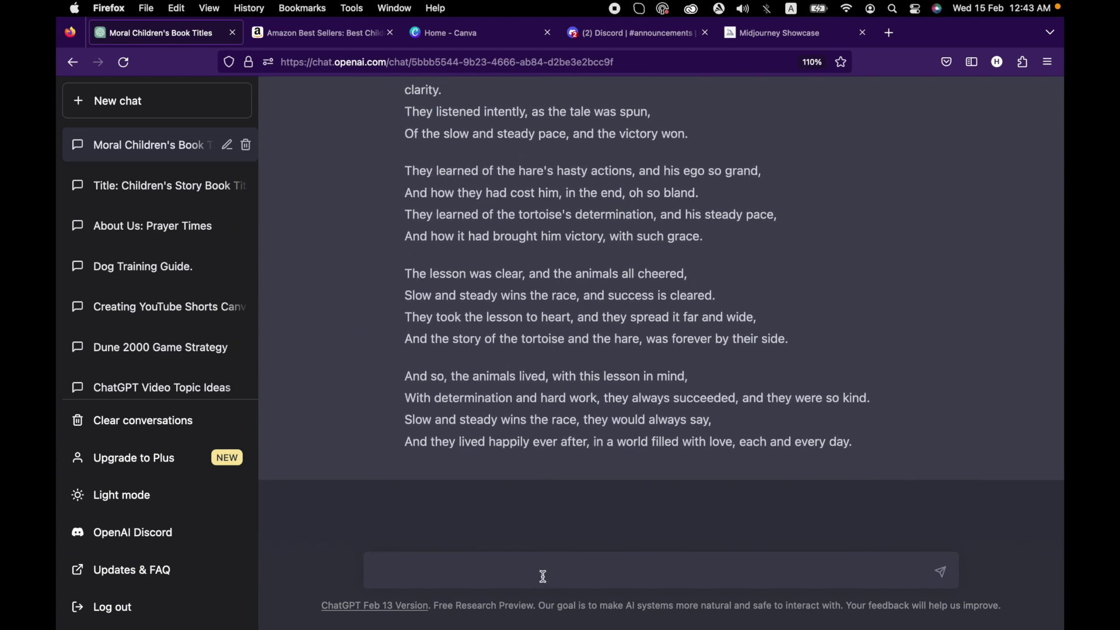
pyautogui.write('Write the moral of this story')
pyautogui.press('Return')
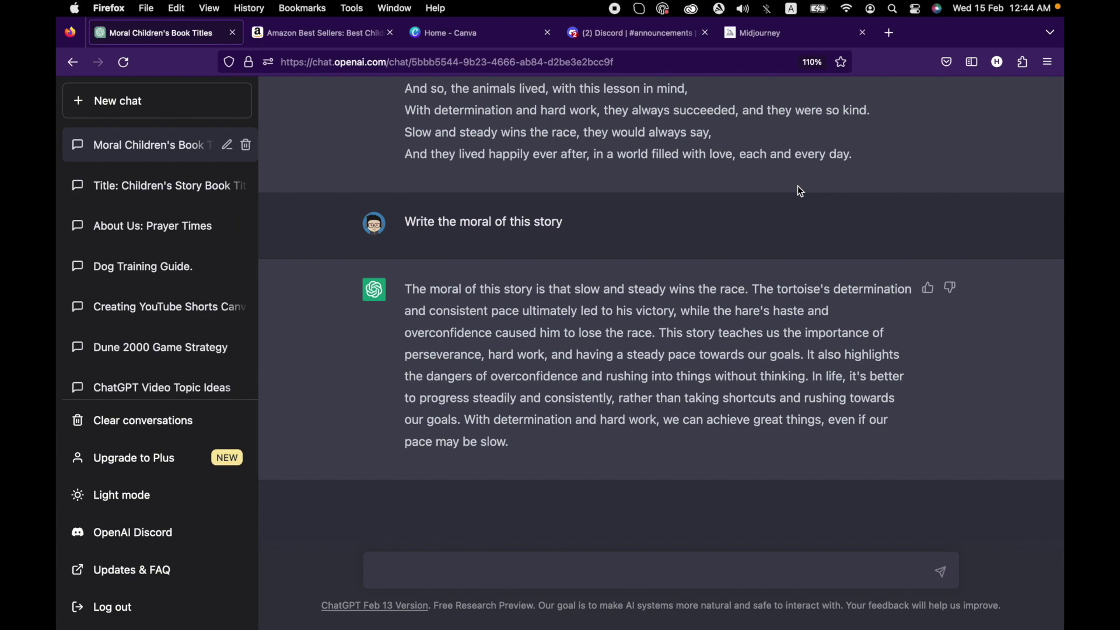
# Step: Switch to Midjourney and scroll from the Community Showcase down to the home page's About section
pyautogui.click(792, 39)
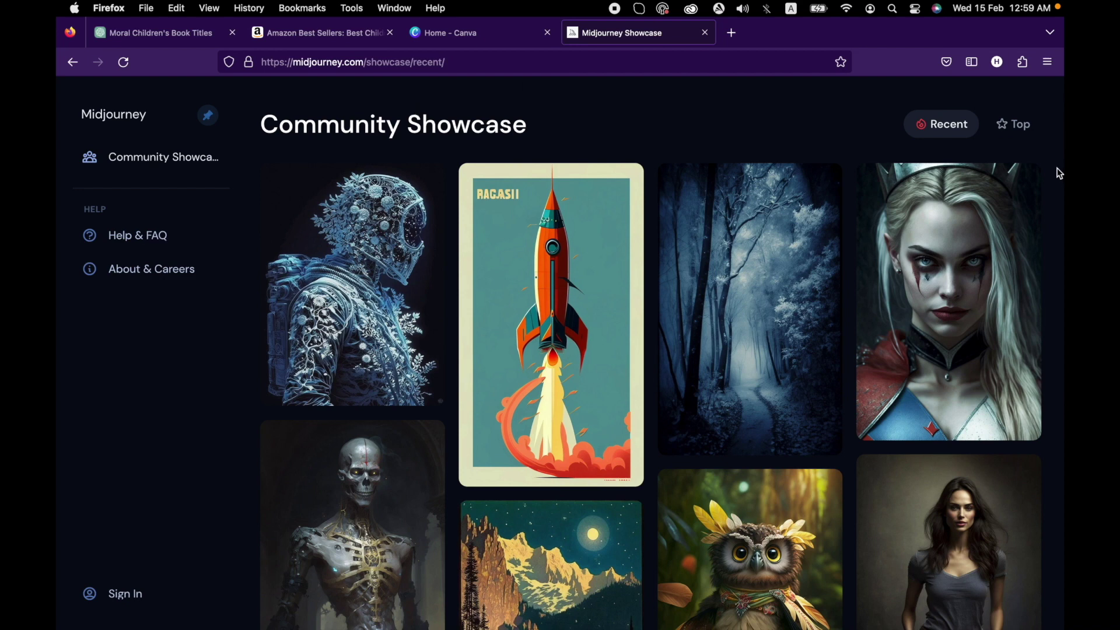
pyautogui.scroll(-5, 1056, 176)
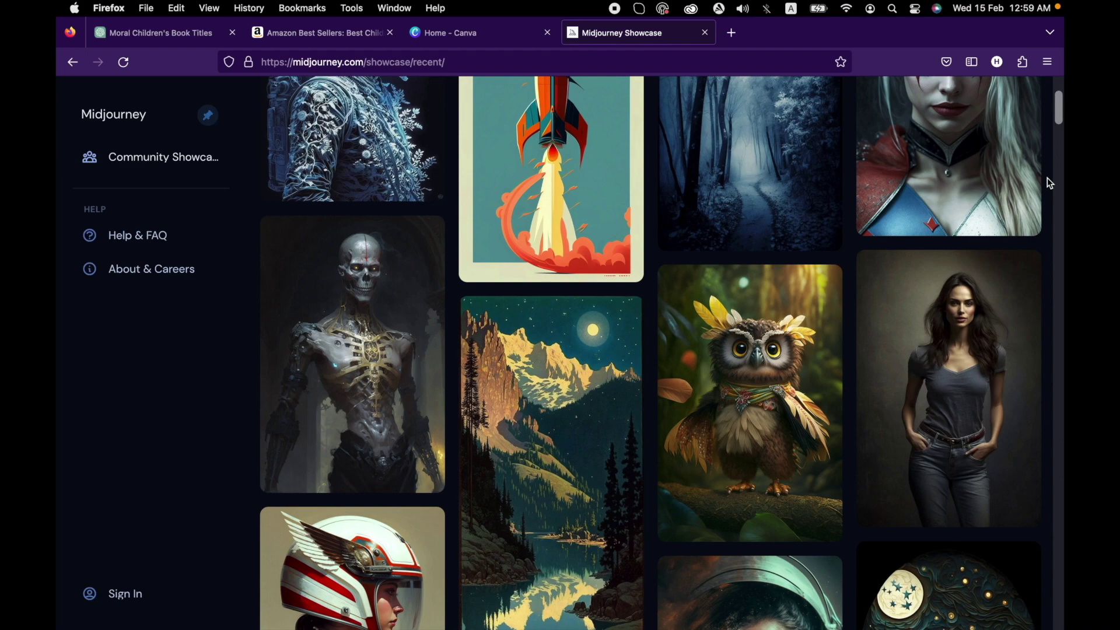
pyautogui.scroll(-5, 1047, 178)
pyautogui.scroll(-5, 1047, 183)
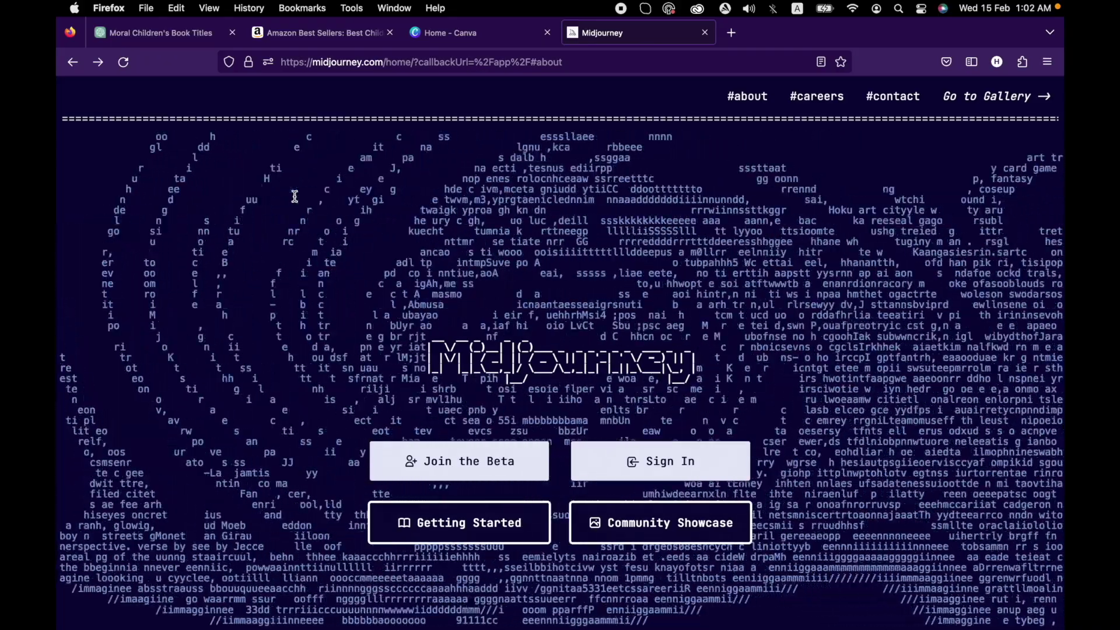
pyautogui.scroll(-3, 294, 196)
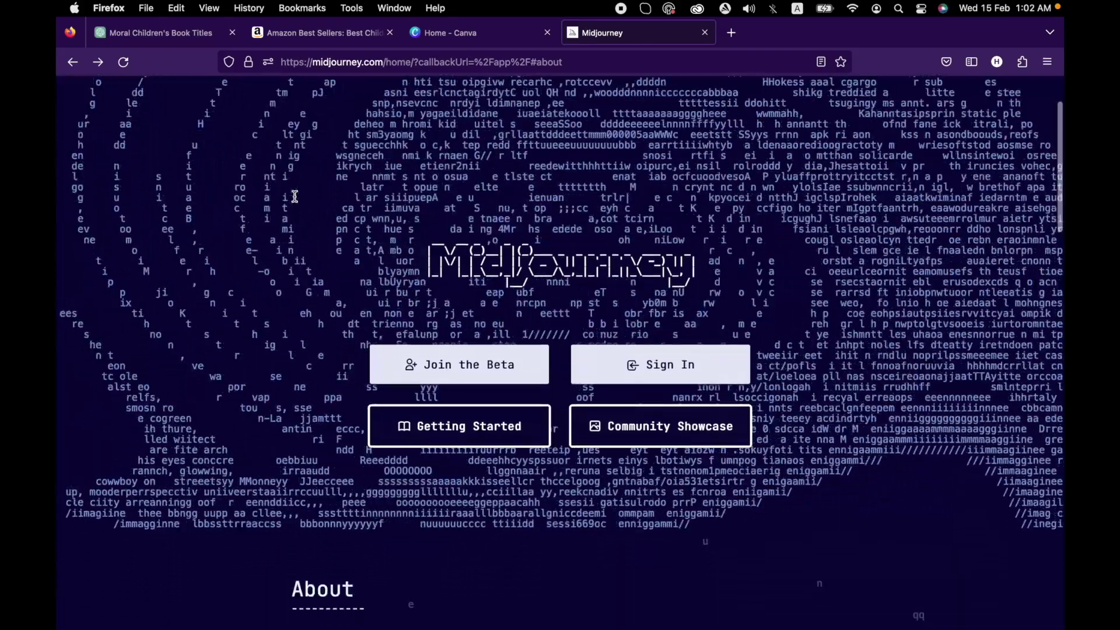
pyautogui.scroll(-4, 295, 197)
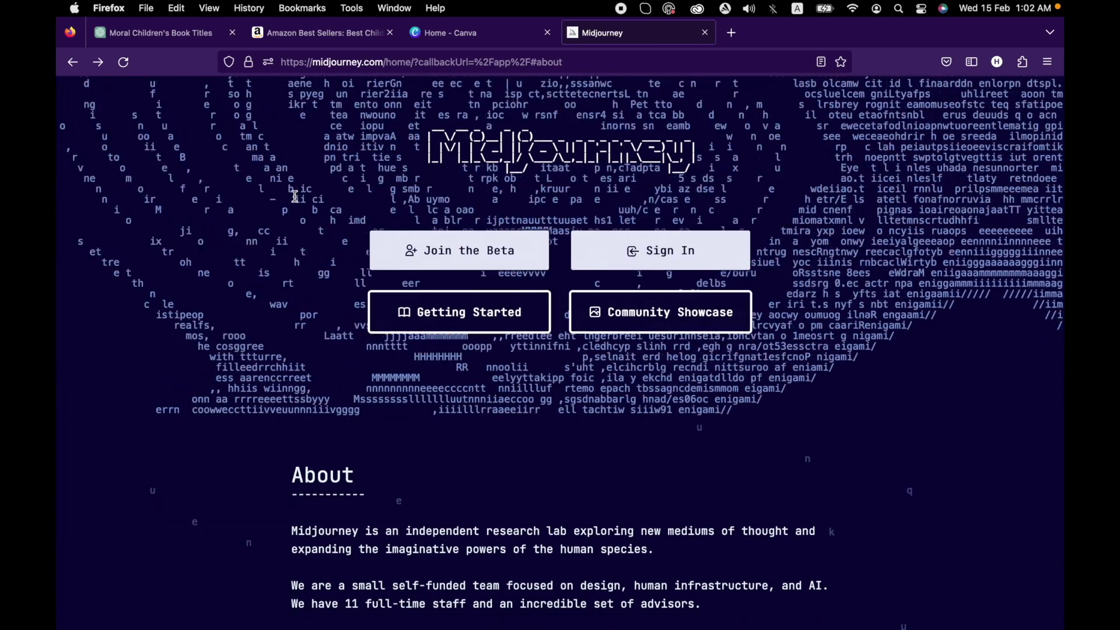
pyautogui.scroll(7, 294, 197)
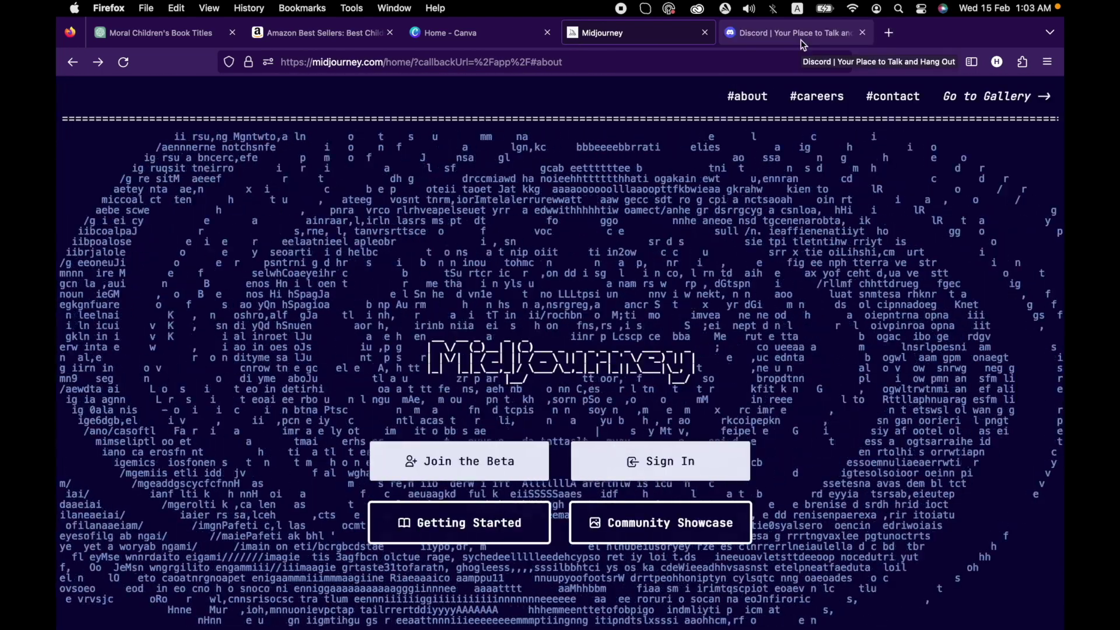
# Step: Open Discord in the browser, then join the Midjourney beta server from Midjourney's home page
pyautogui.click(800, 40)
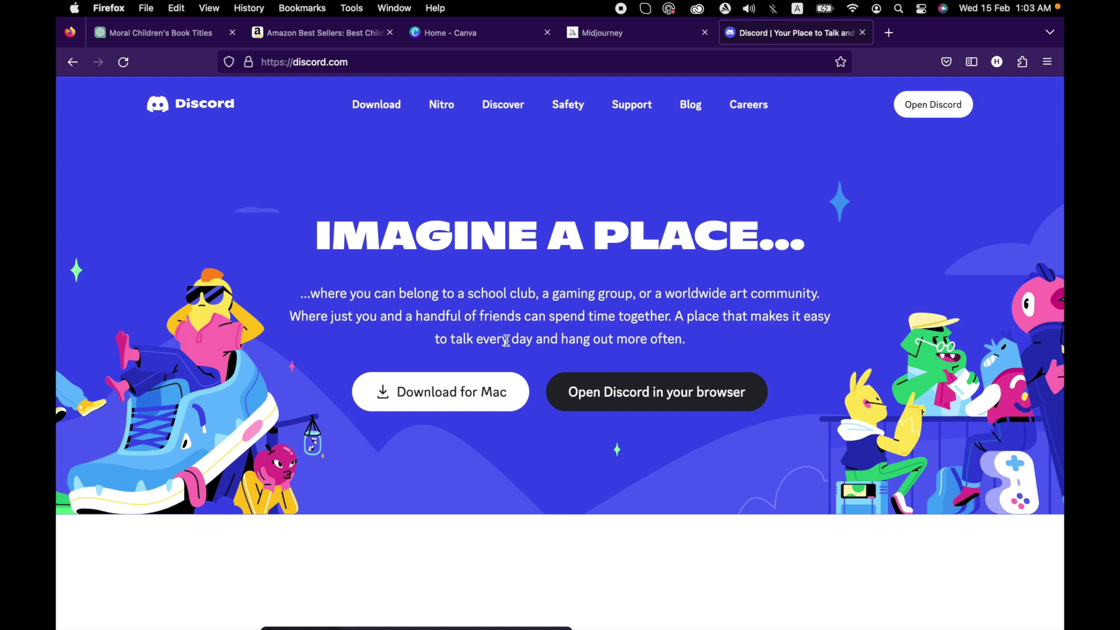
pyautogui.click(662, 380)
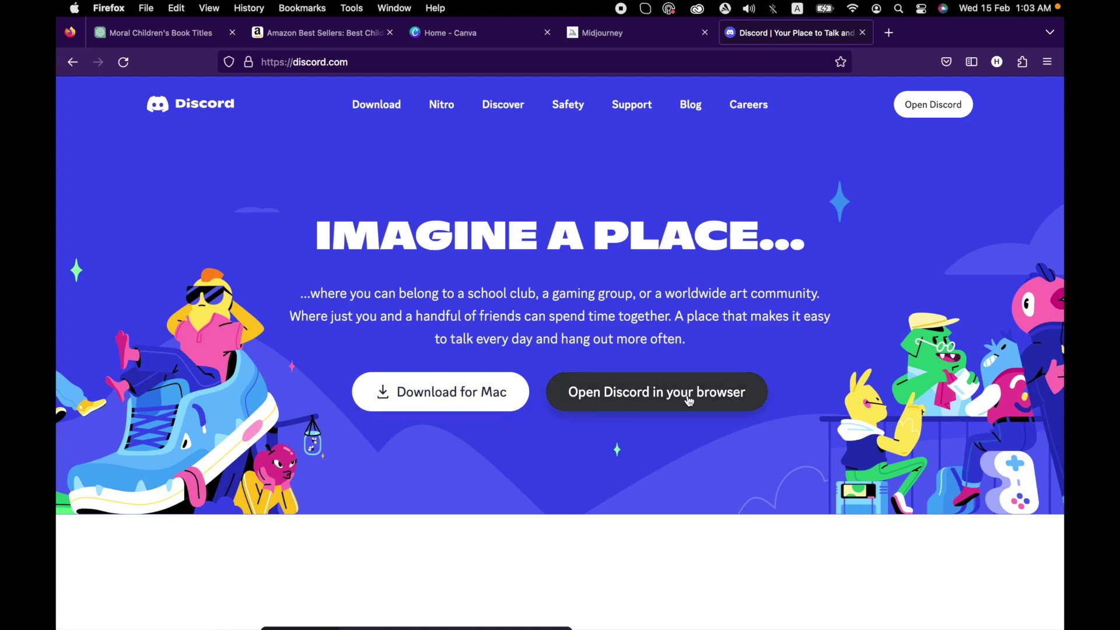
pyautogui.hotkey('ctrl', 'shift', 'Tab')
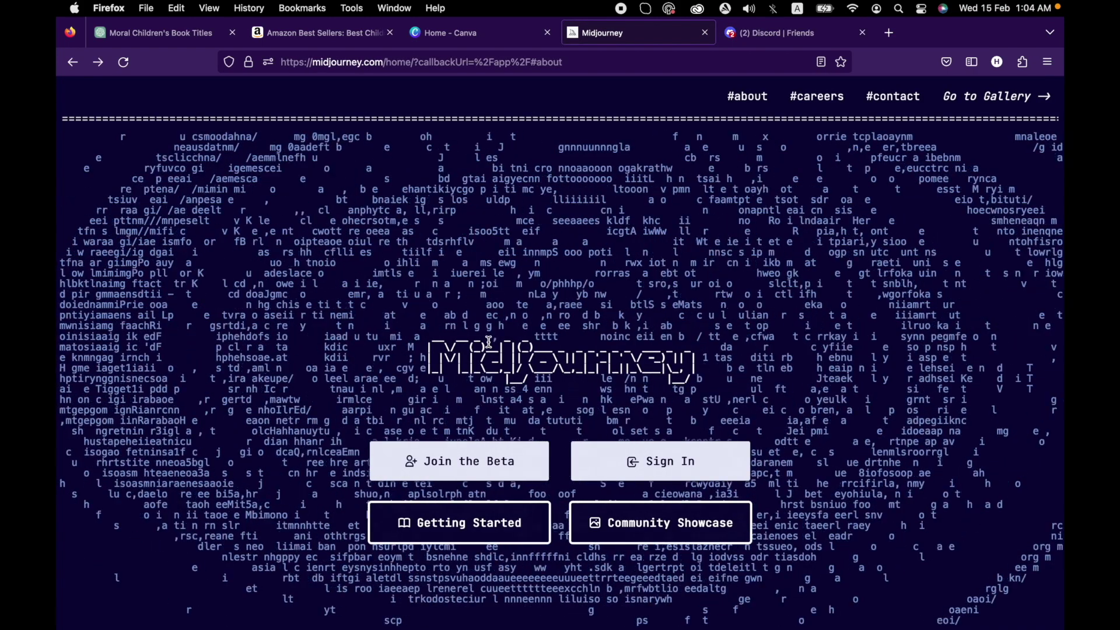
pyautogui.click(460, 461)
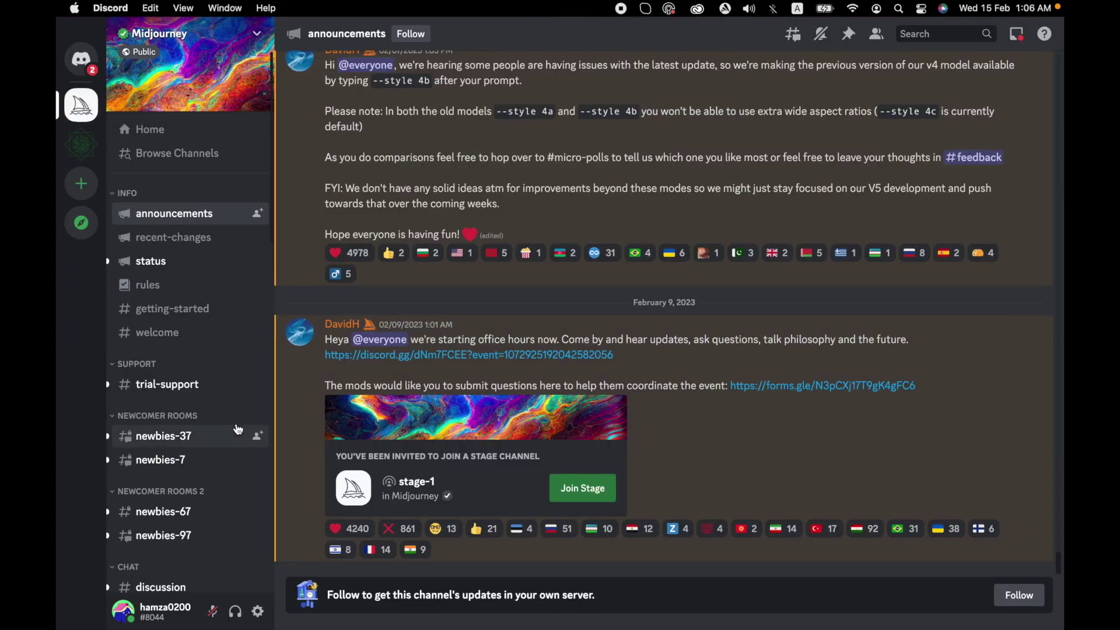
# Step: In #newbies-37, run /imagine with the prompt 'The rabbit and tortoise. Moral story characters'
pyautogui.moveTo(220, 437)
pyautogui.click(205, 445)
pyautogui.write('/imagine')
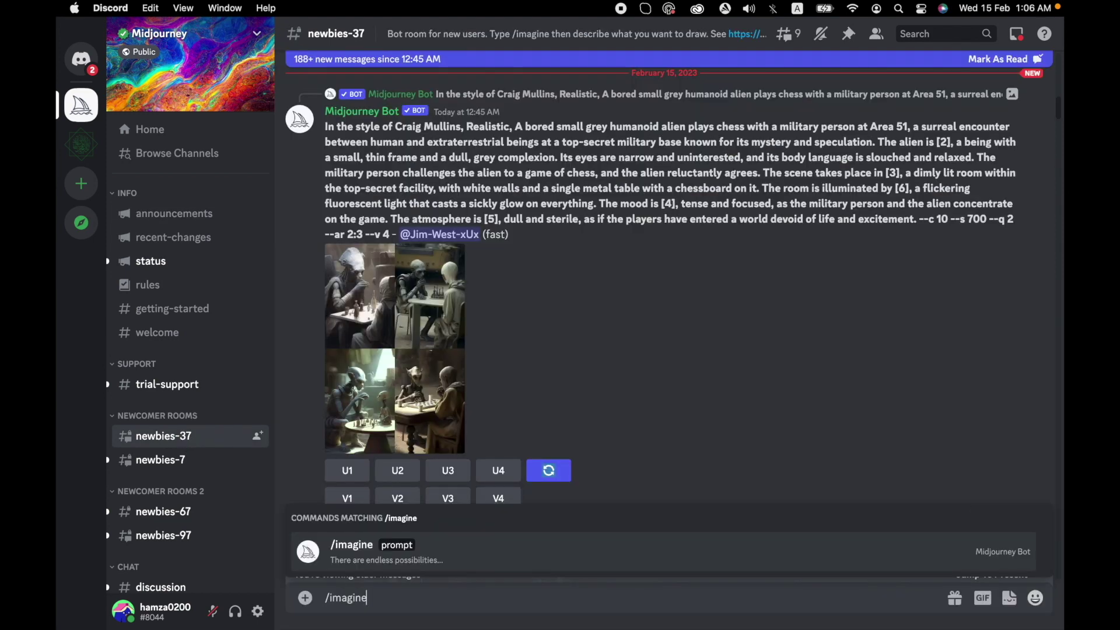
pyautogui.press('Tab')
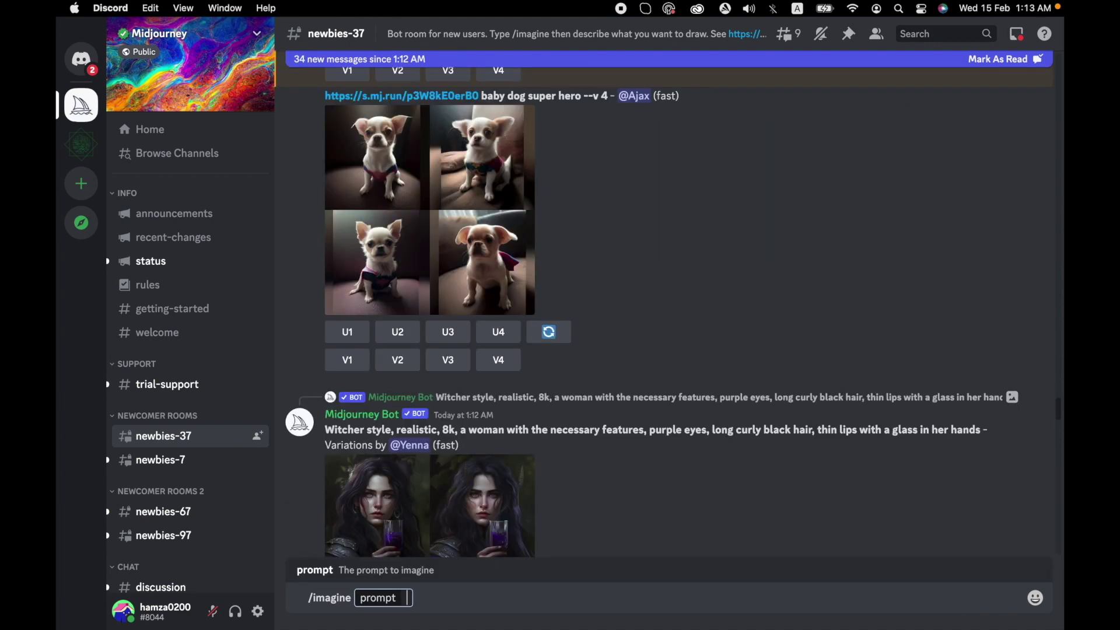
pyautogui.write('The rabbit and tortoise. Moral story characters')
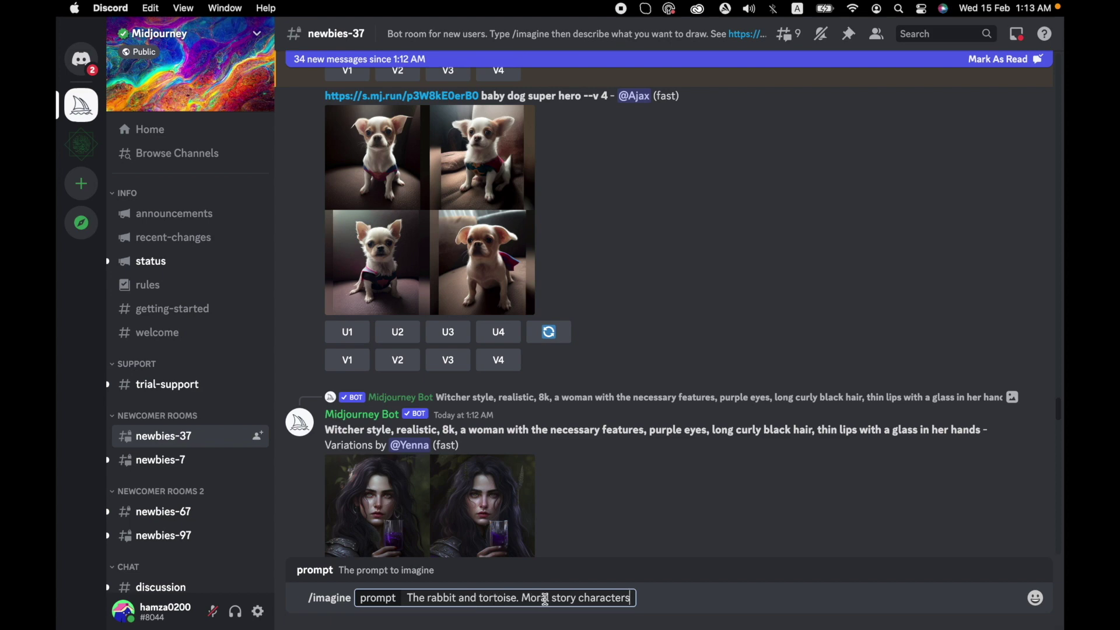
# Step: Upscale the fourth image (U4) and save the upscaled result to the computer
pyautogui.click(430, 414)
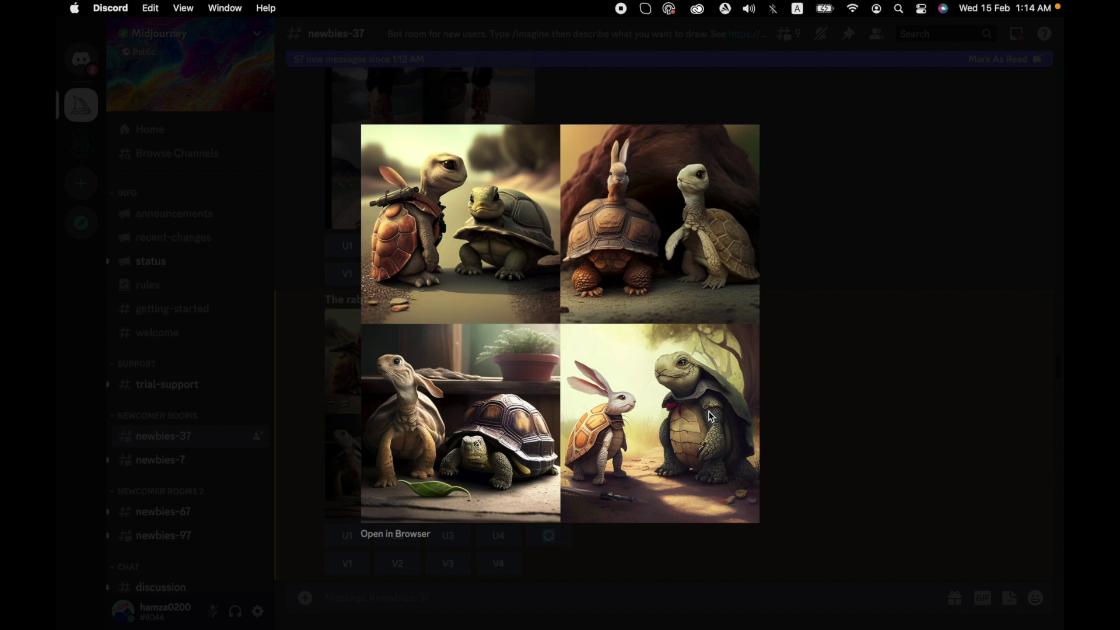
pyautogui.press('Escape')
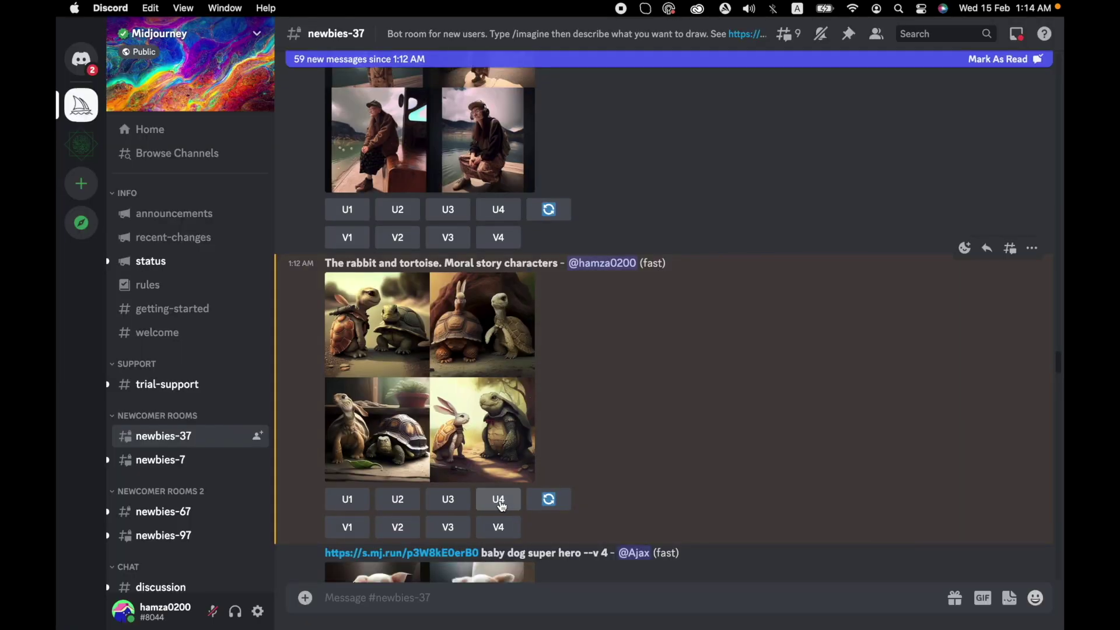
pyautogui.click(499, 500)
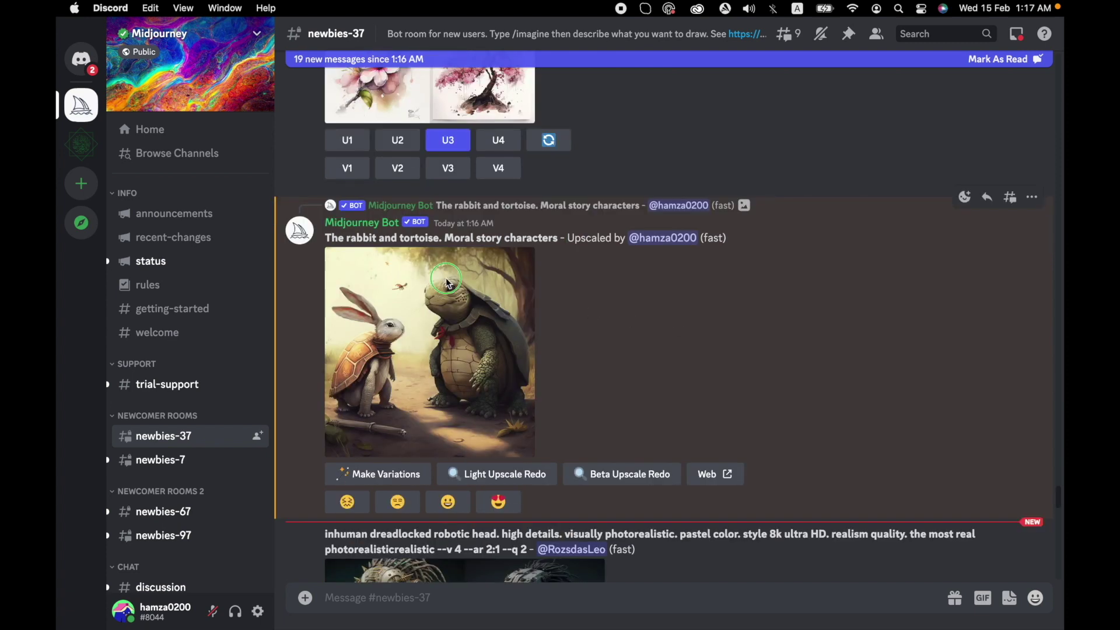
pyautogui.rightClick(447, 280)
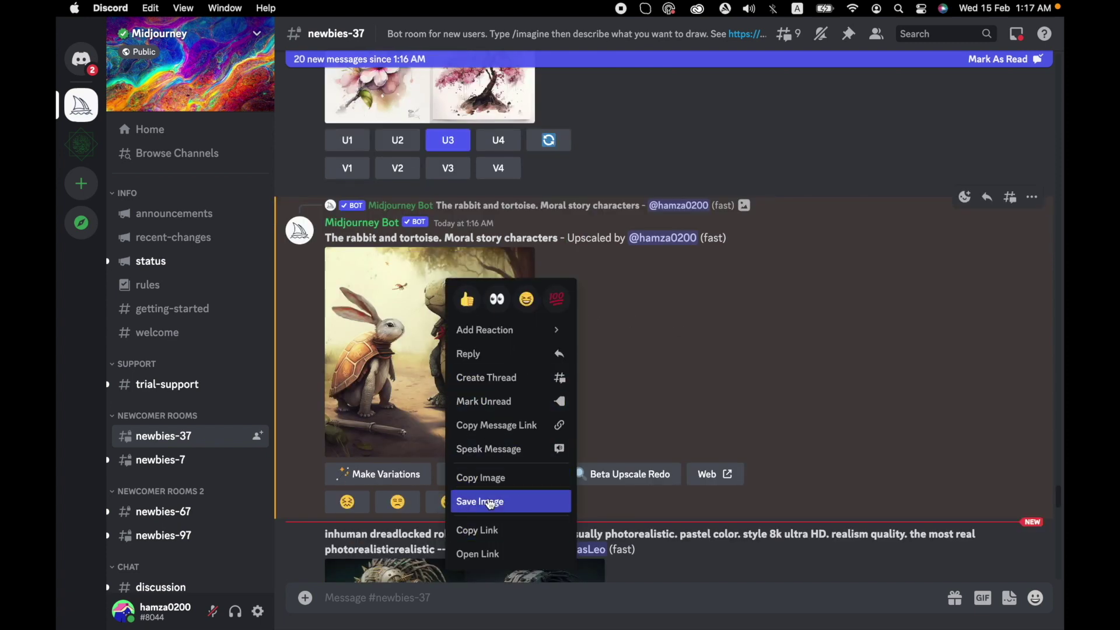
pyautogui.click(744, 379)
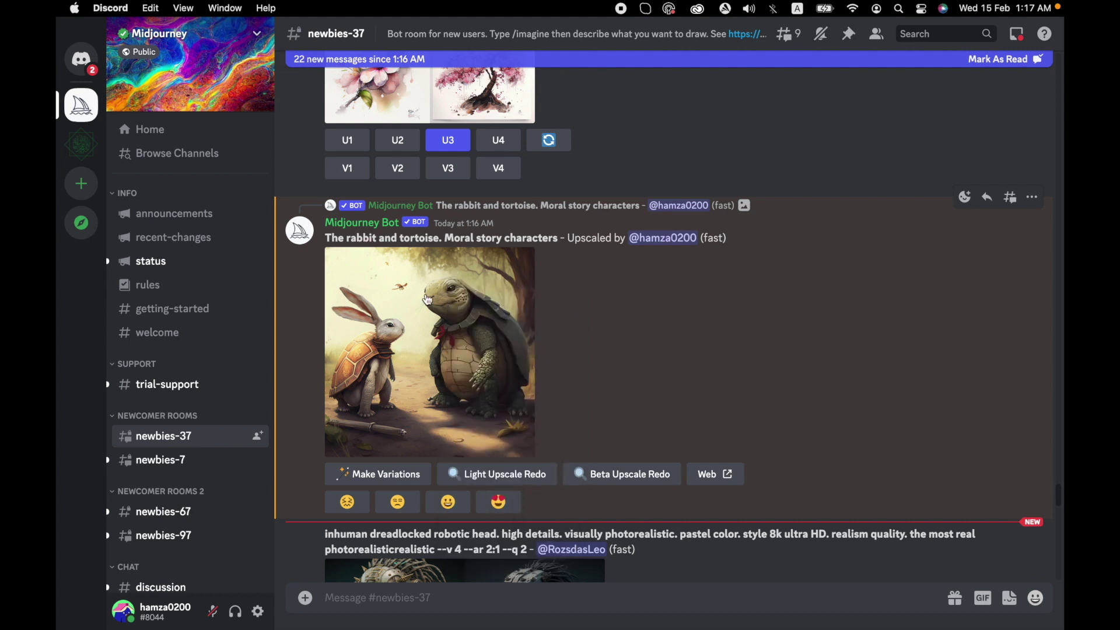
# Step: Start a new /imagine prompt using the copied link of the upscaled image
pyautogui.rightClick(494, 286)
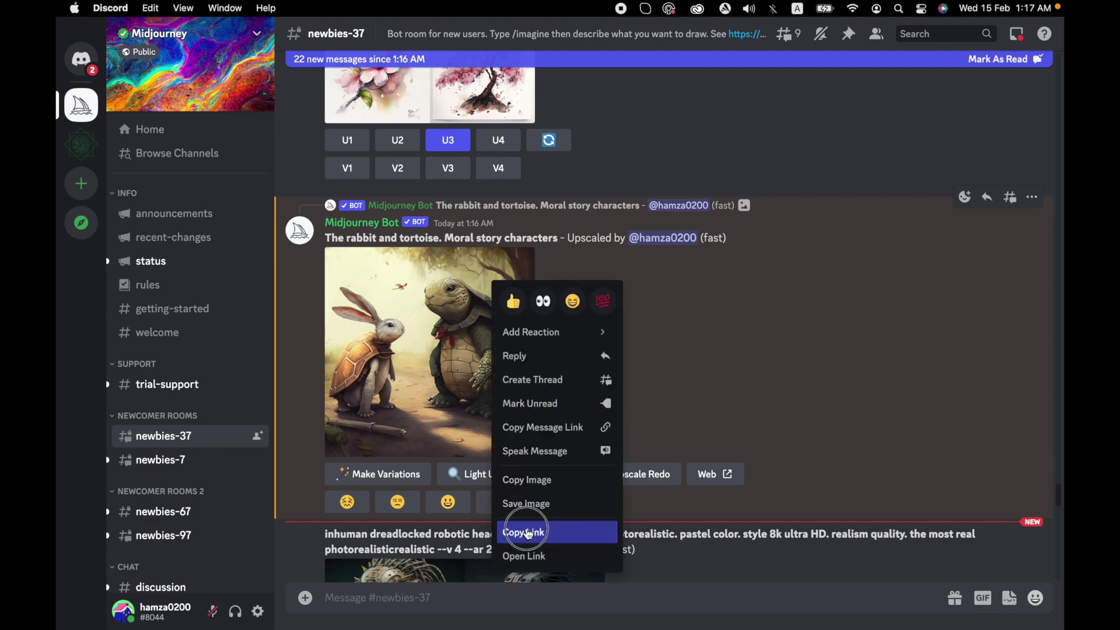
pyautogui.click(527, 531)
pyautogui.write('/imagine')
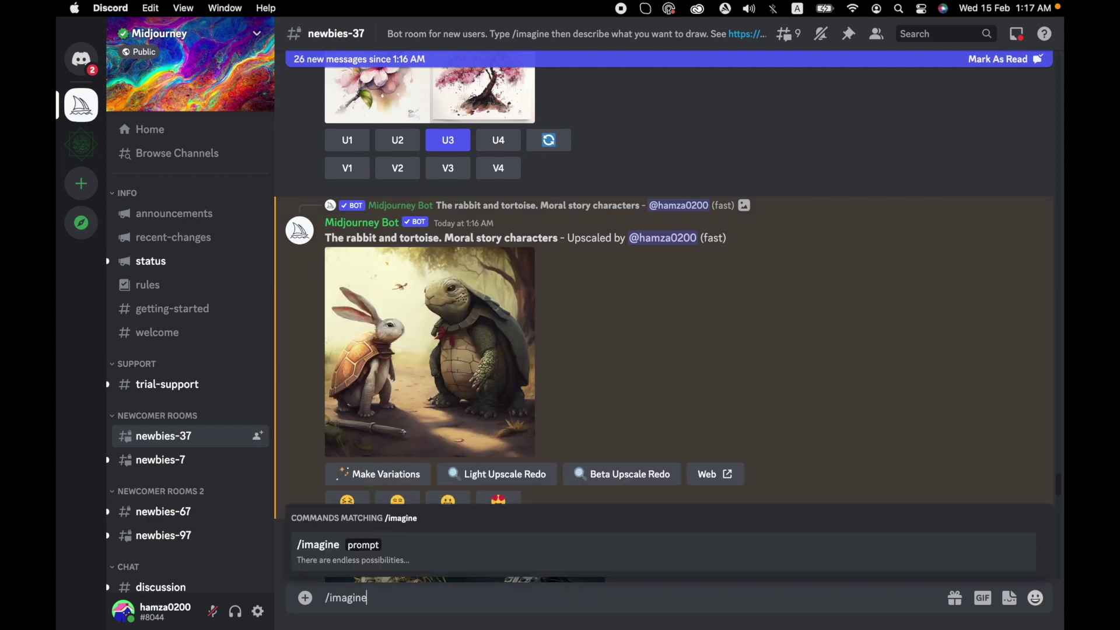
pyautogui.press('Return')
pyautogui.press('super+v')
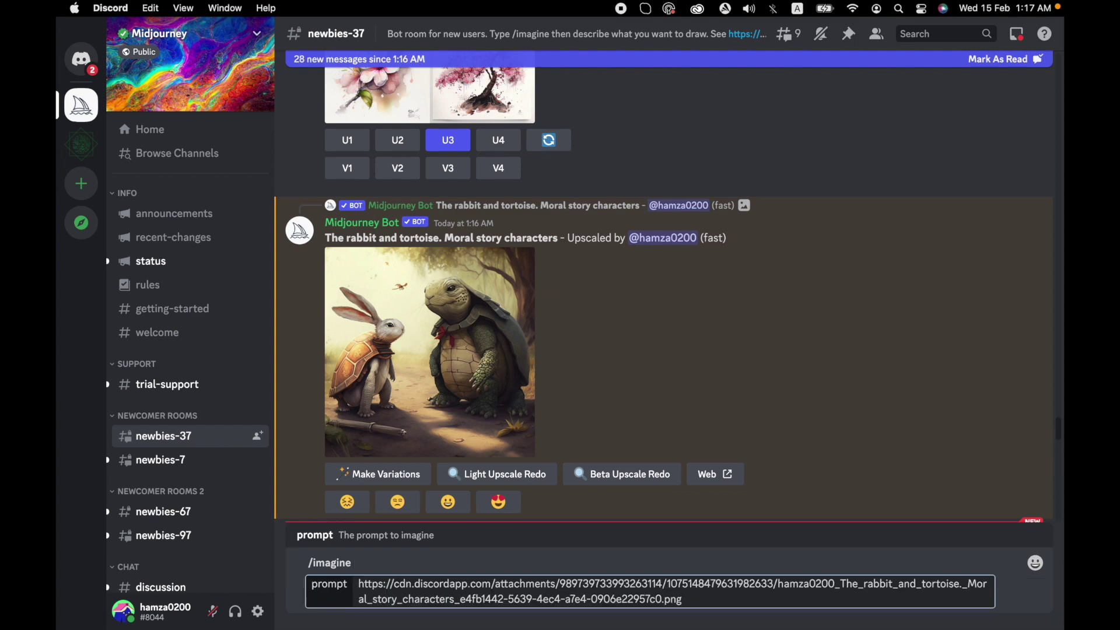
# Step: Add the outline's hare-boasting line to the prompt, submit it, and view the new grid
pyautogui.press('super+Tab')
pyautogui.moveTo(760, 233); pyautogui.dragTo(422, 233)
pyautogui.press('super+c')
pyautogui.press('super+Tab')
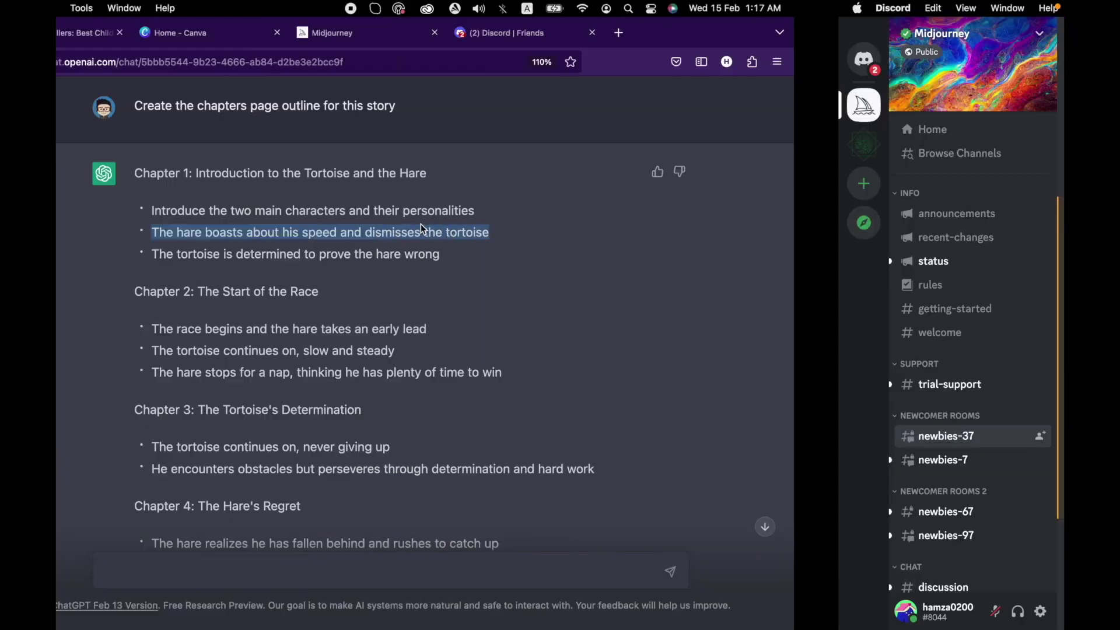
pyautogui.press('super+v')
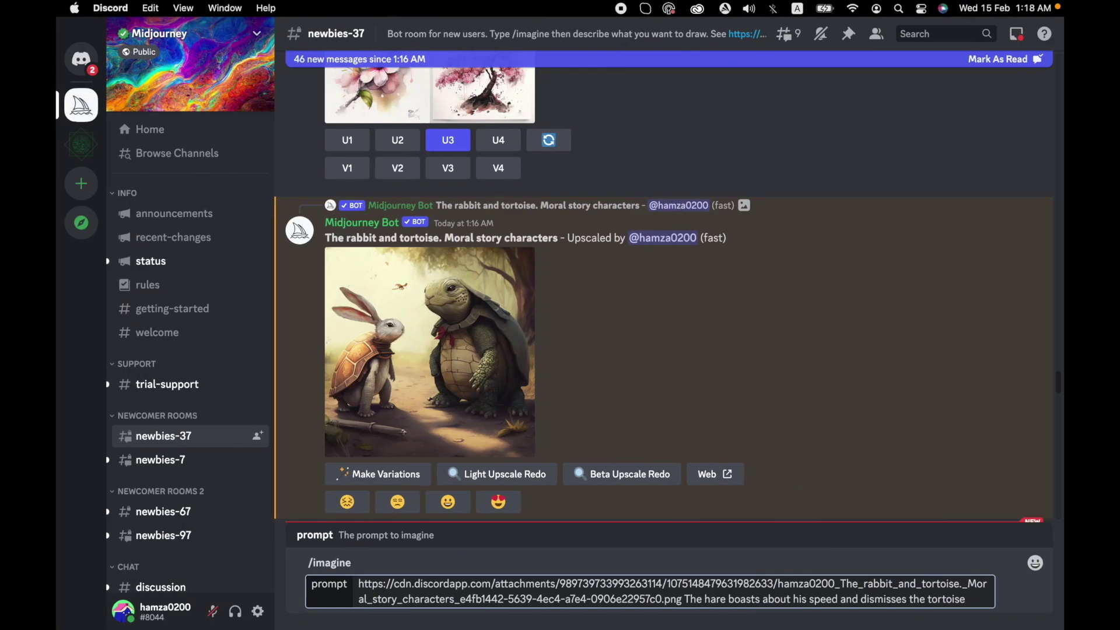
pyautogui.press('Return')
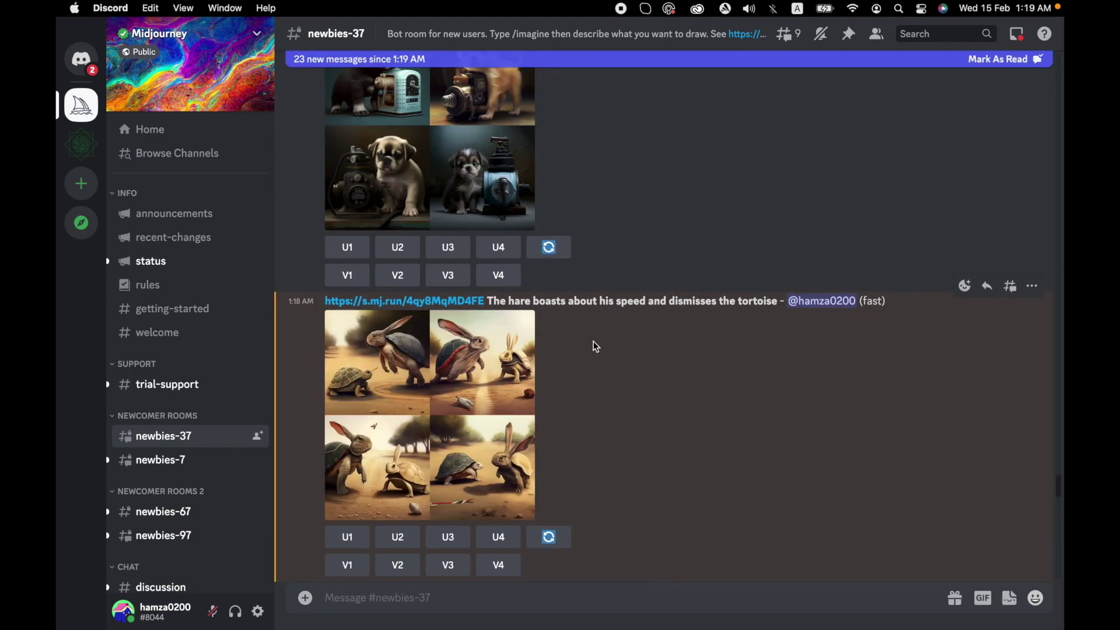
pyautogui.click(430, 415)
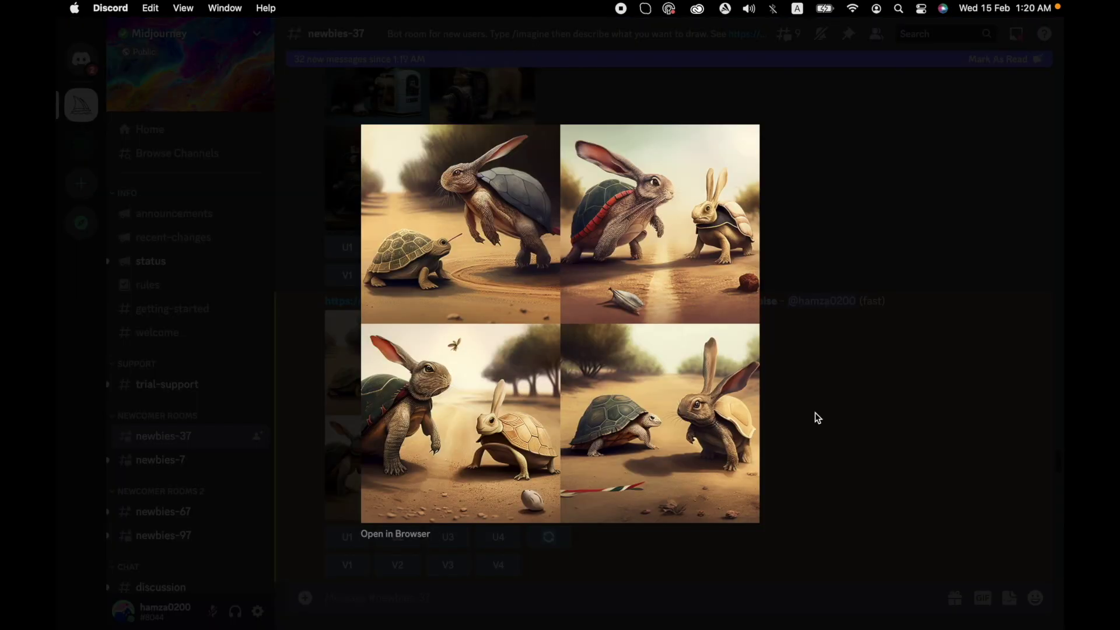
pyautogui.click(815, 412)
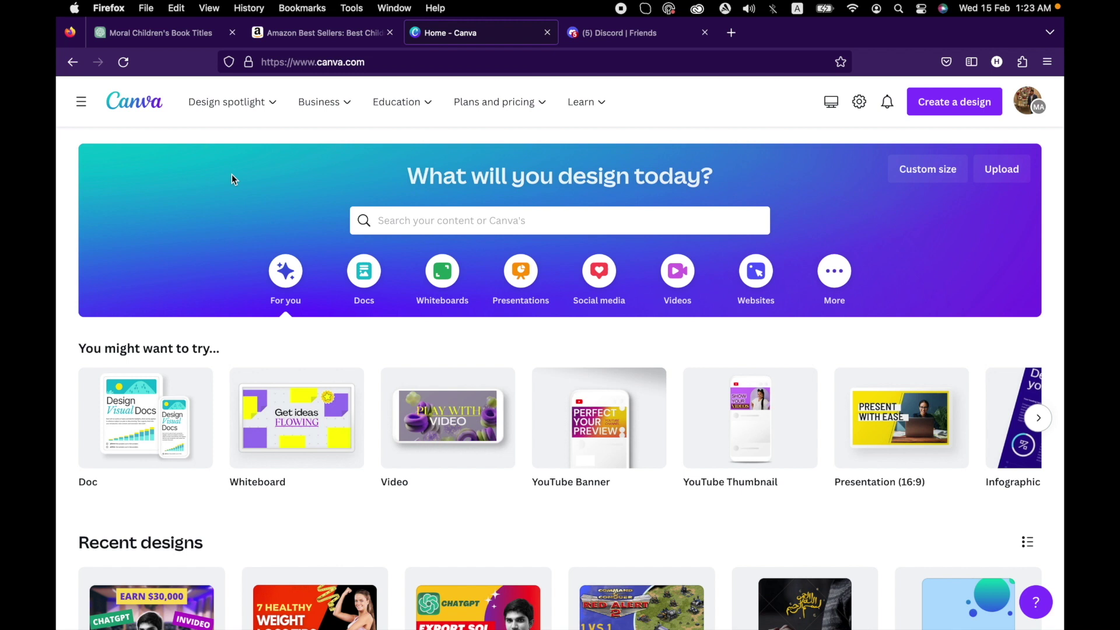
# Step: Search Canva templates for 'children story book' and browse the results
pyautogui.click(441, 219)
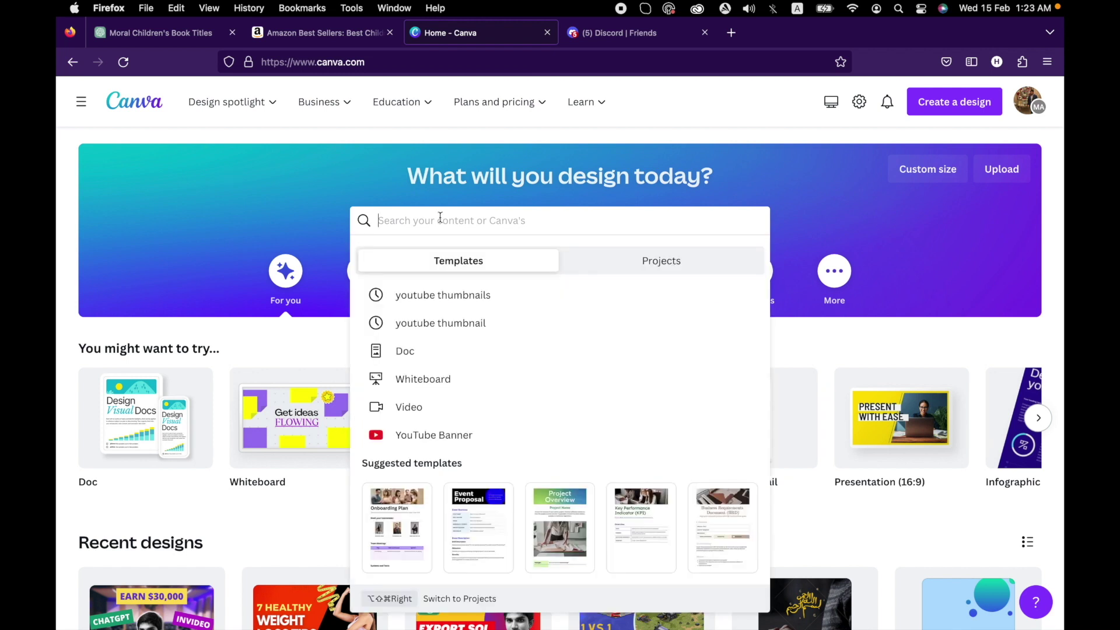
pyautogui.write('children story book')
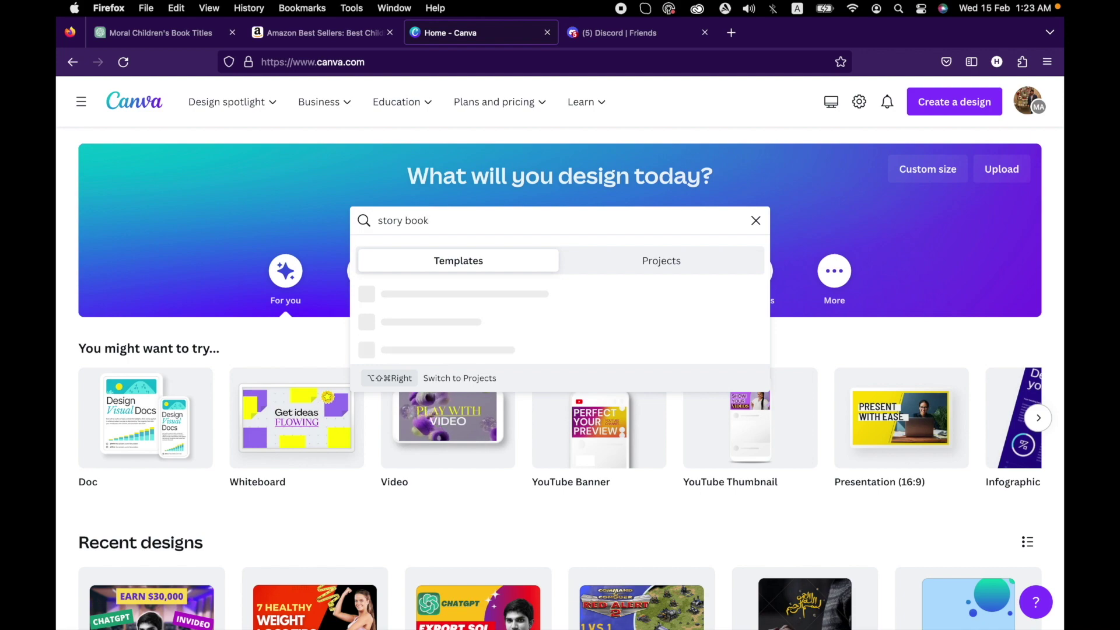
pyautogui.press('Return')
pyautogui.scroll(-8, 466, 178)
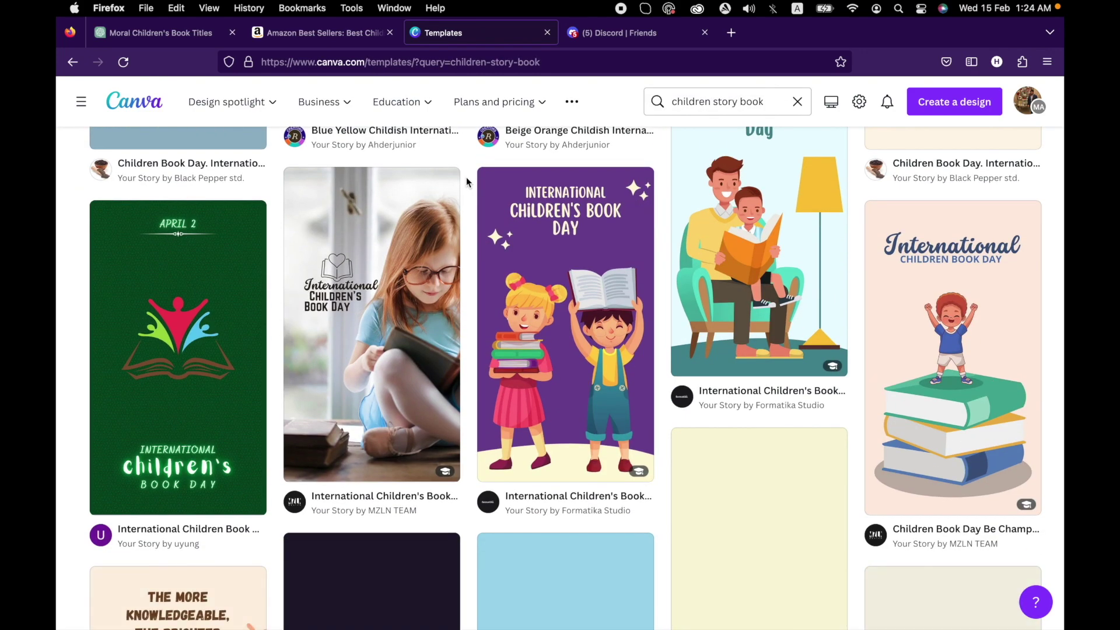
pyautogui.scroll(-10, 467, 178)
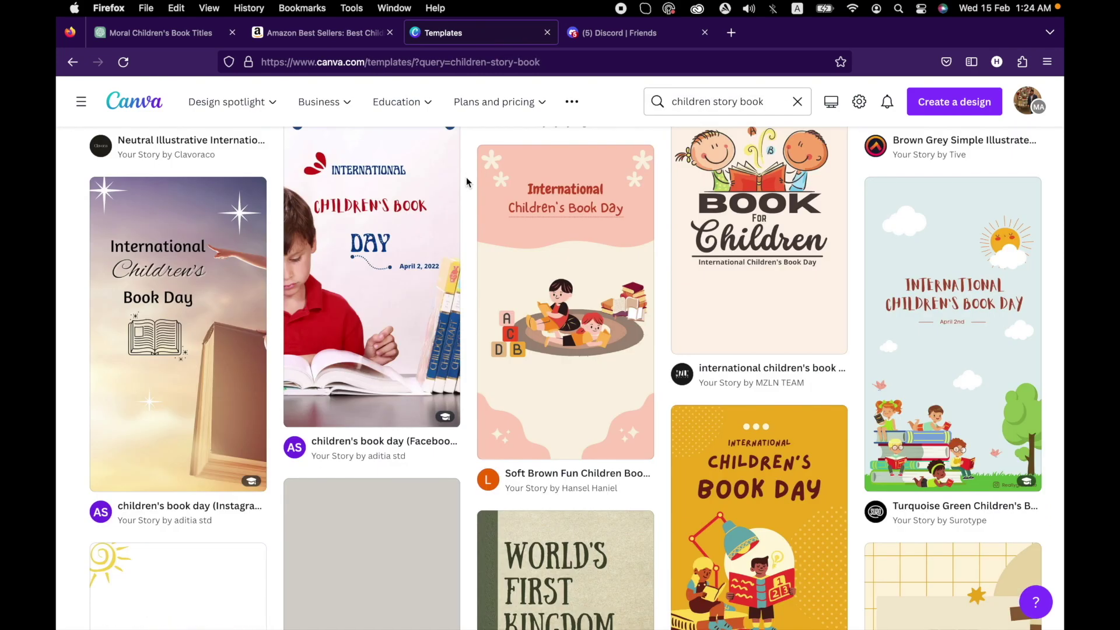
pyautogui.scroll(-3, 467, 177)
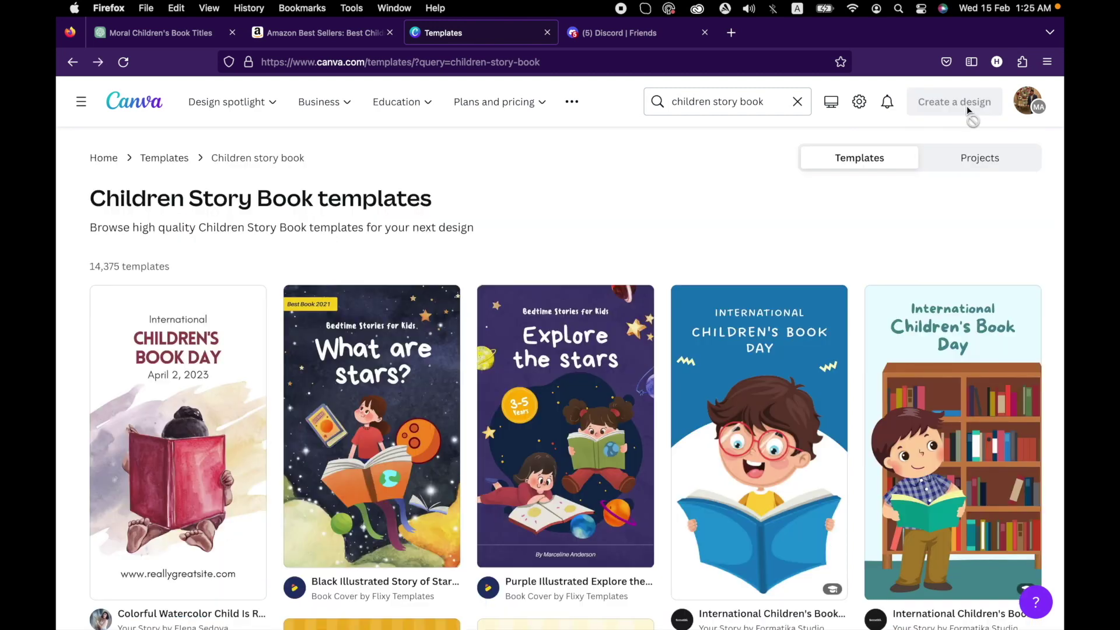
# Step: Create a custom 1024 × 1024 px design and upload 1.png and 2.png
pyautogui.click(967, 106)
pyautogui.click(791, 467)
pyautogui.write('1024')
pyautogui.press('Tab')
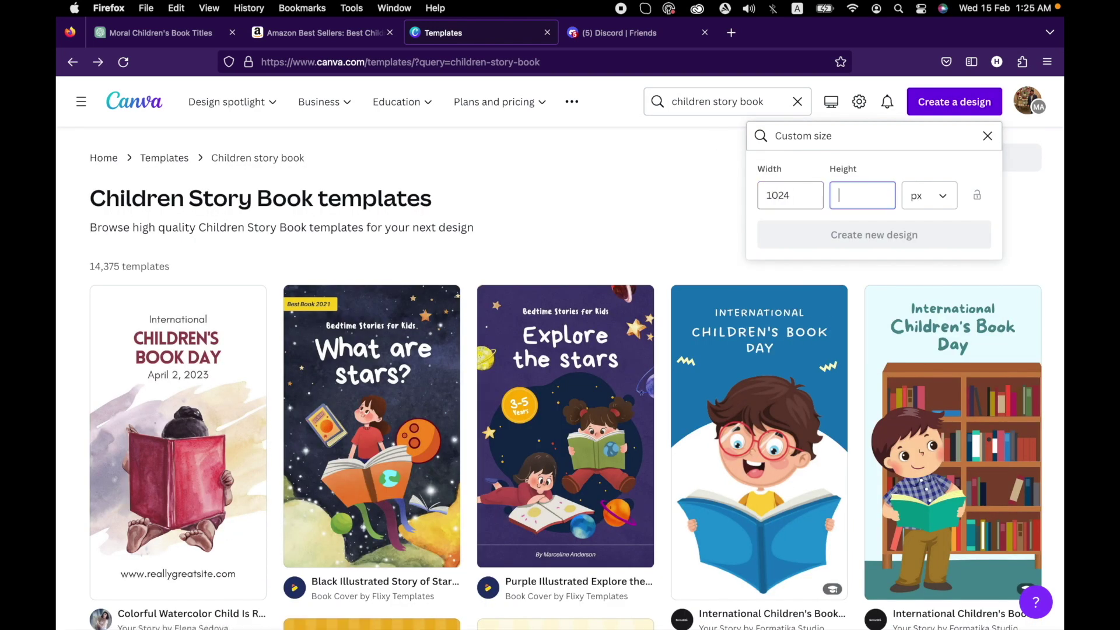
pyautogui.write('1024')
pyautogui.click(872, 233)
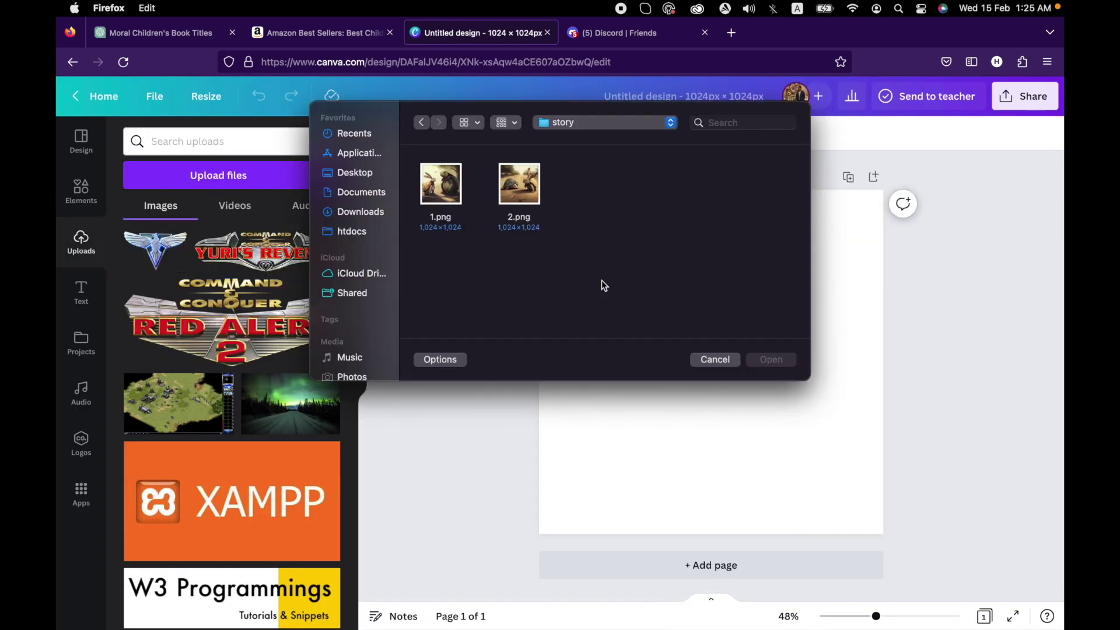
pyautogui.moveTo(432, 246); pyautogui.dragTo(565, 183)
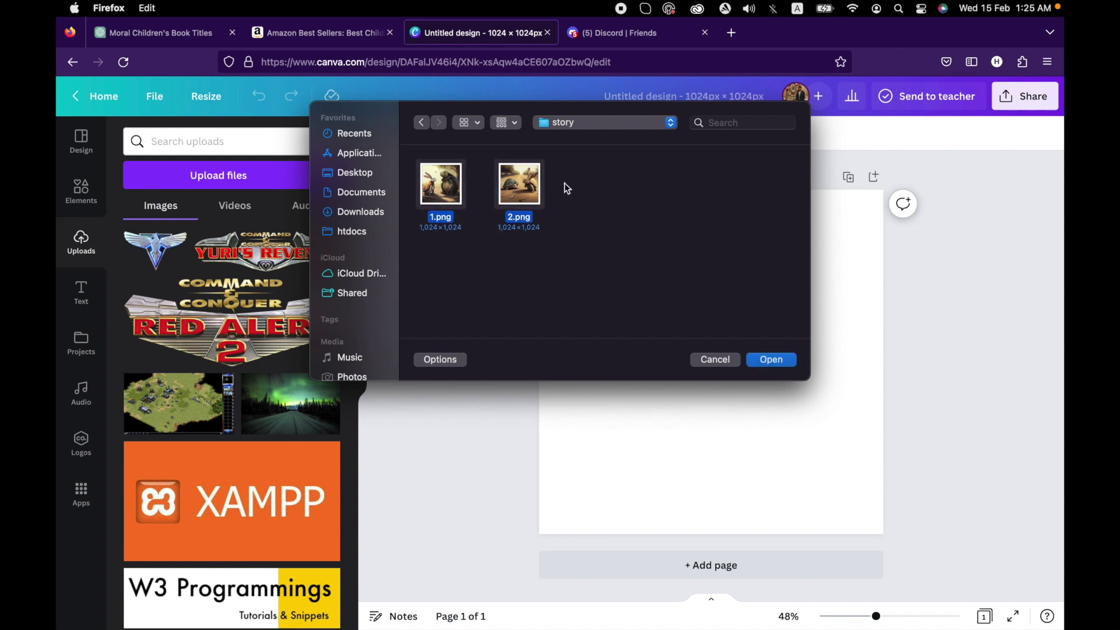
pyautogui.press('Return')
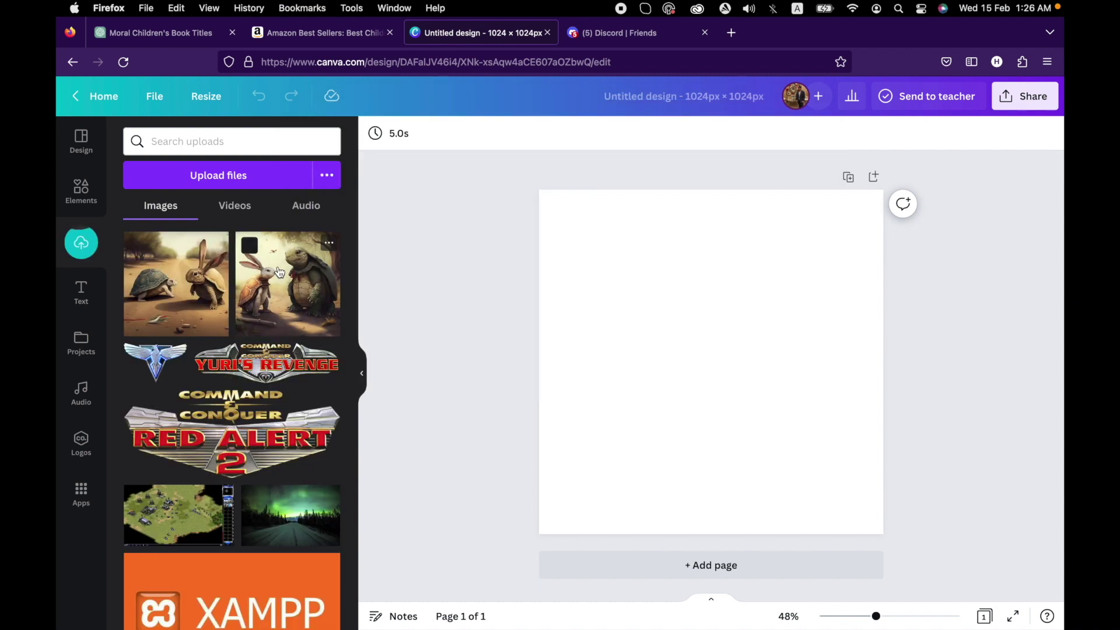
# Step: Place the tortoise-and-hare picture on the cover and paste the book title as text
pyautogui.moveTo(280, 272); pyautogui.dragTo(570, 250)
pyautogui.click(155, 32)
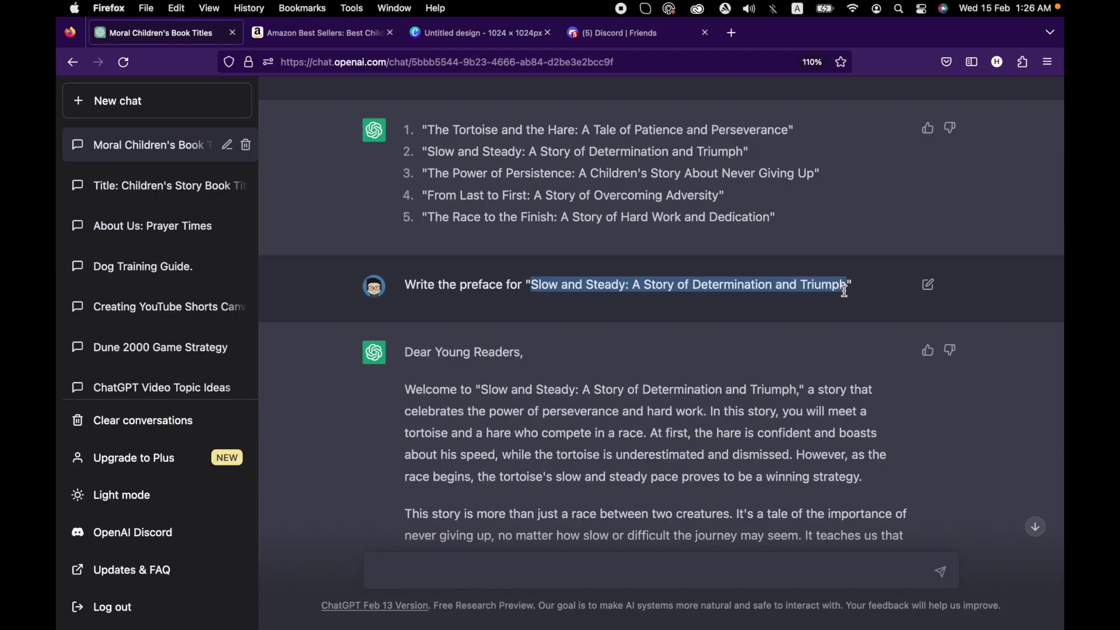
pyautogui.click(484, 33)
pyautogui.click(81, 292)
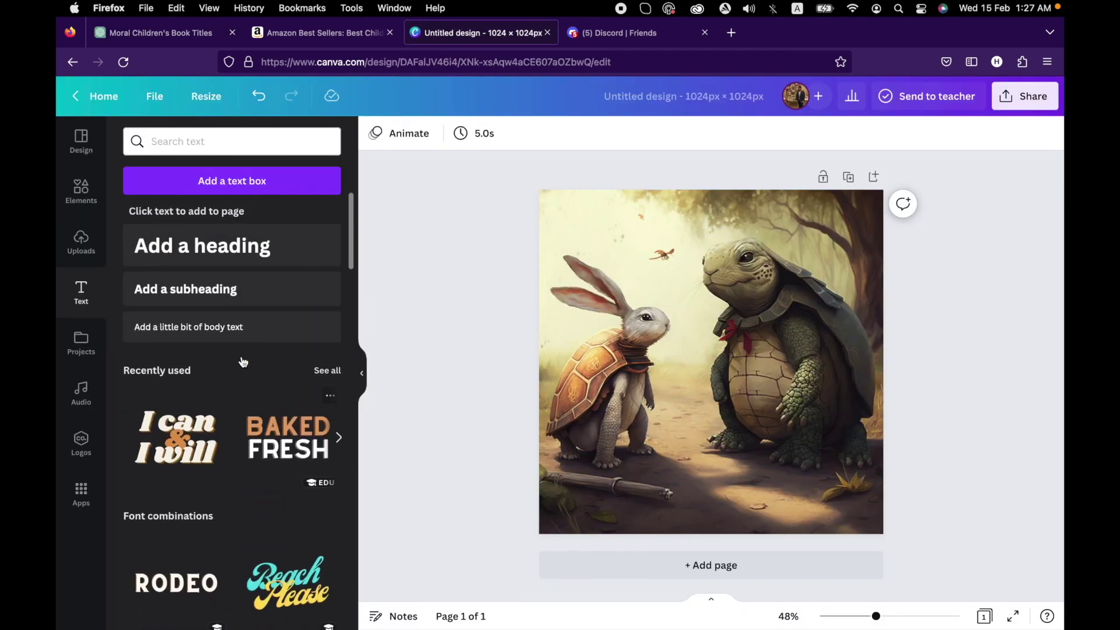
pyautogui.click(232, 326)
pyautogui.write('Slow and Steady: A Story of Determination and TriumphSlow and Steady: A Story of Determination and Triumph')
pyautogui.press('super+z')
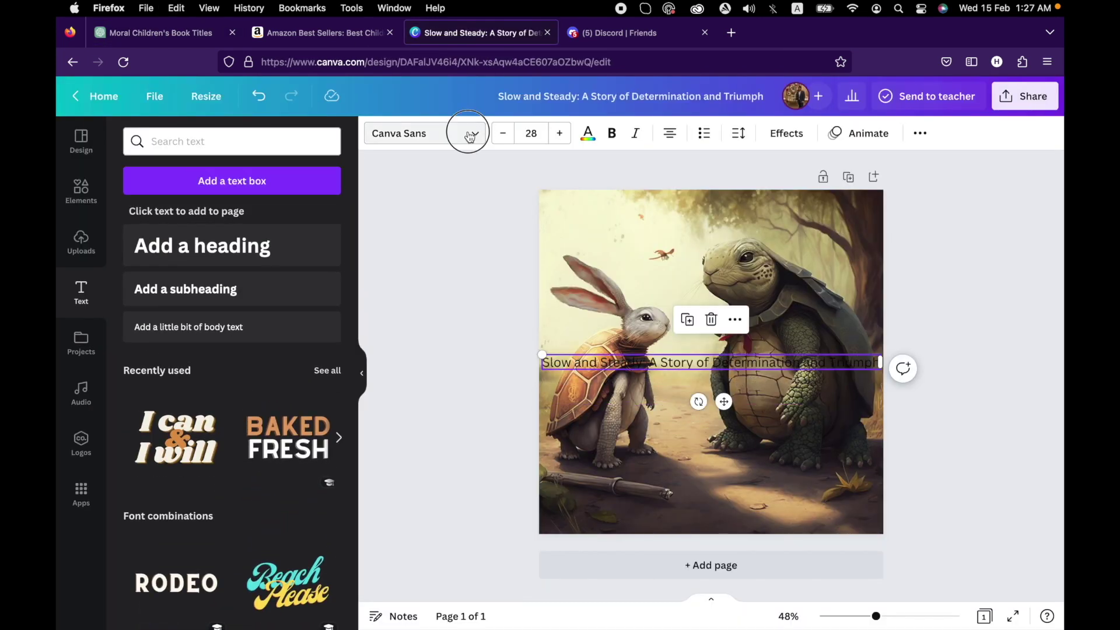
# Step: Style the title in the StoryBook font, yellow, moved to the bottom and wrapped onto two lines
pyautogui.click(465, 130)
pyautogui.write('stor')
pyautogui.click(146, 209)
pyautogui.moveTo(712, 362); pyautogui.dragTo(712, 502)
pyautogui.click(588, 133)
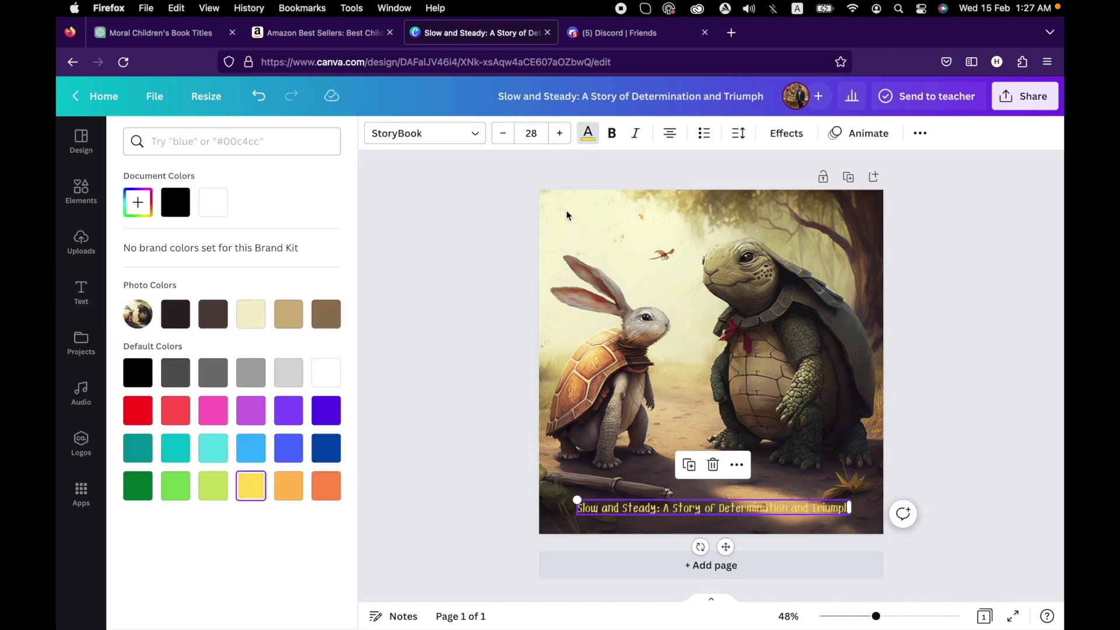
pyautogui.click(250, 483)
pyautogui.moveTo(851, 519); pyautogui.dragTo(857, 455)
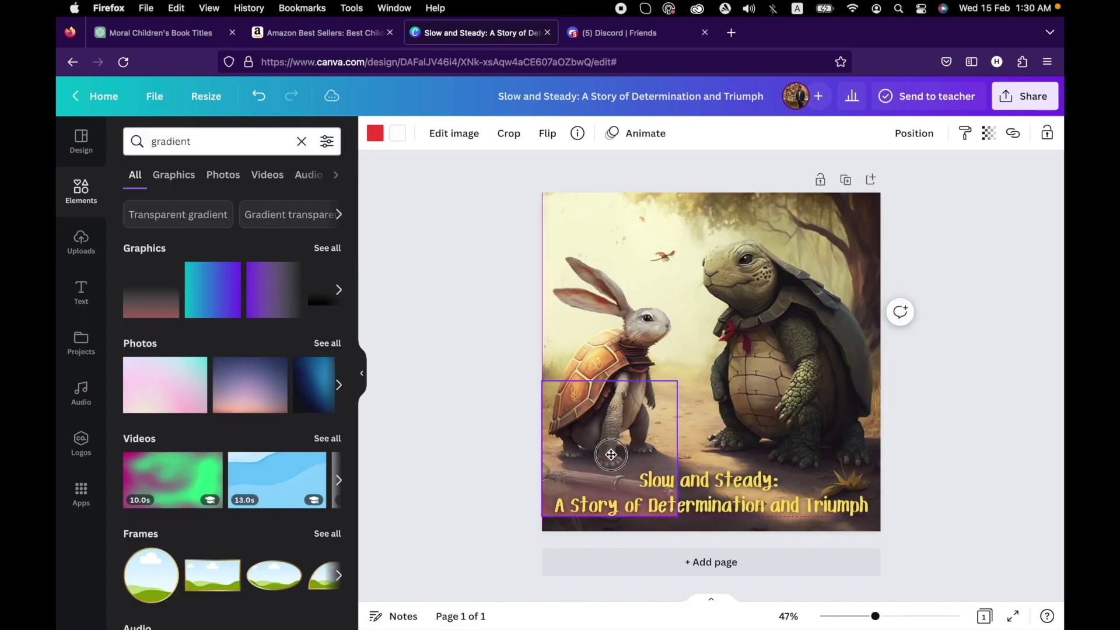
# Step: Stretch a dark gradient overlay over the picture and bring the title forward above it
pyautogui.moveTo(611, 455); pyautogui.dragTo(615, 470)
pyautogui.moveTo(677, 396); pyautogui.dragTo(880, 193)
pyautogui.click(375, 133)
pyautogui.click(711, 496)
pyautogui.click(920, 133)
pyautogui.click(779, 167)
pyautogui.click(992, 467)
# Step: Duplicate the cover as page 2 and swap in the second uploaded image
pyautogui.scroll(3, 960, 490)
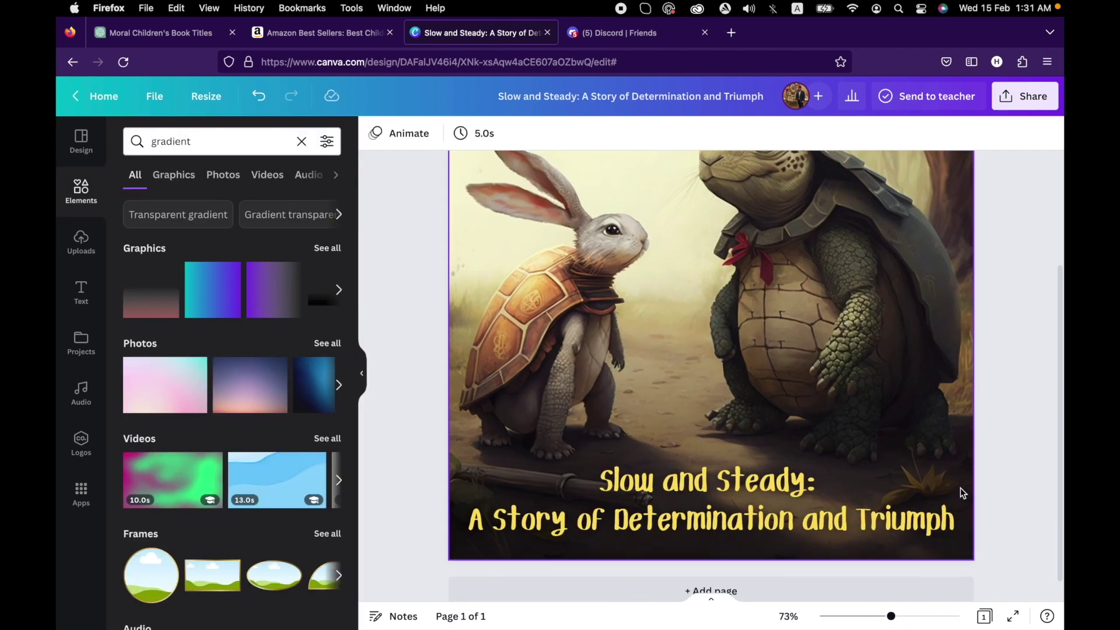
pyautogui.scroll(-1, 963, 493)
pyautogui.scroll(-2, 961, 493)
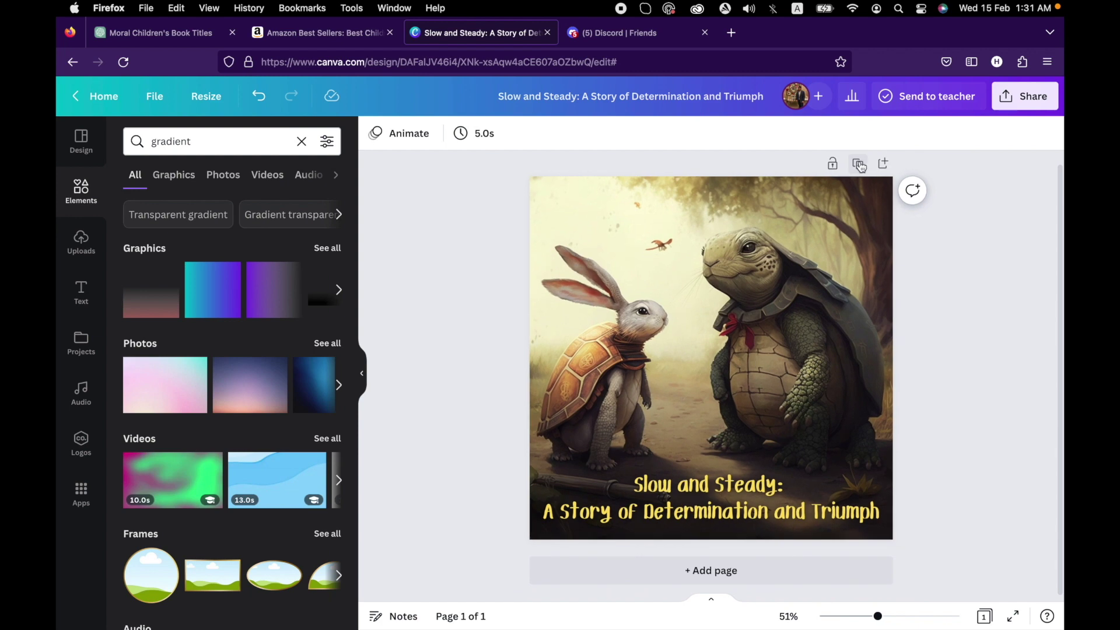
pyautogui.click(832, 164)
pyautogui.click(81, 240)
pyautogui.moveTo(175, 283); pyautogui.dragTo(590, 188)
pyautogui.click(154, 32)
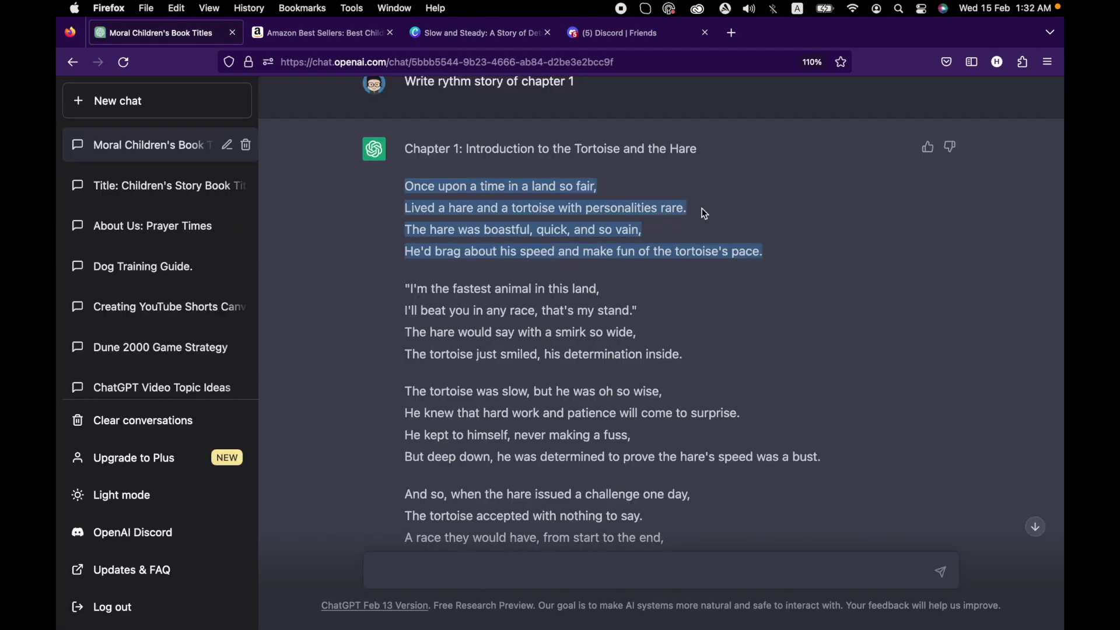
# Step: Replace page 2's text with the first four Chapter 1 poem lines and shrink it to fit
pyautogui.click(508, 35)
pyautogui.click(693, 513)
pyautogui.hotkey('ctrl', 'a')
pyautogui.write("Once upon a time in a land so fair, Lived a hare and a tortoise with personalities rare. The hare was boastful, quick, and so vain, He'd brag about his speed and make fun of the tortoise's pace.")
pyautogui.moveTo(880, 560); pyautogui.dragTo(873, 514)
pyautogui.press('Escape')
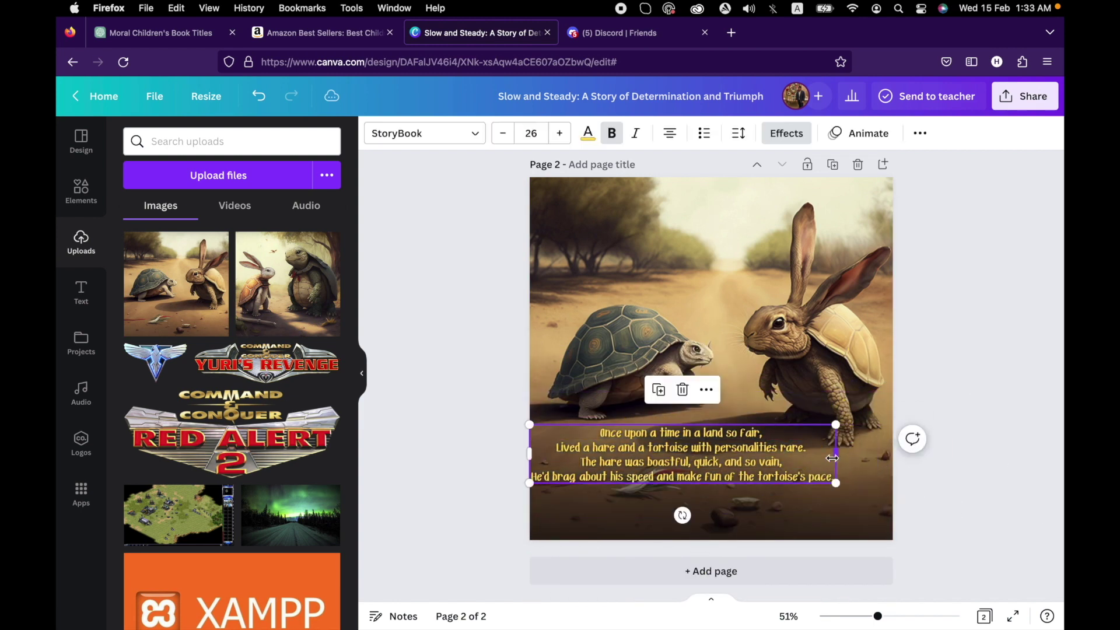
pyautogui.press('Escape')
# Step: Edit the cover title so 'and' reads '&'
pyautogui.scroll(3, 700, 401)
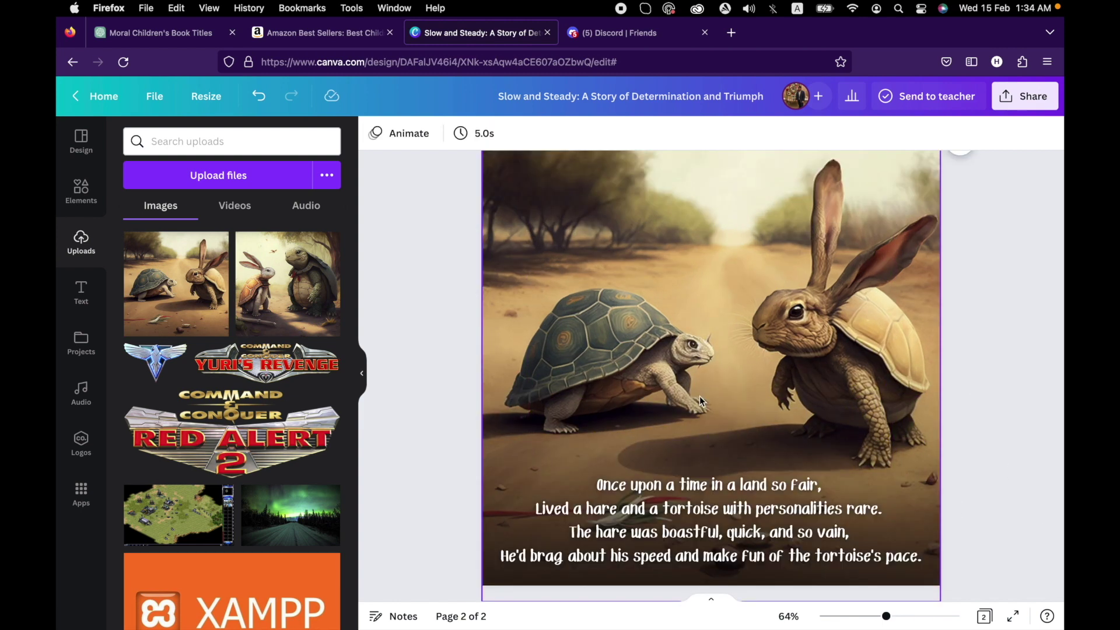
pyautogui.scroll(5, 1005, 271)
pyautogui.click(655, 532)
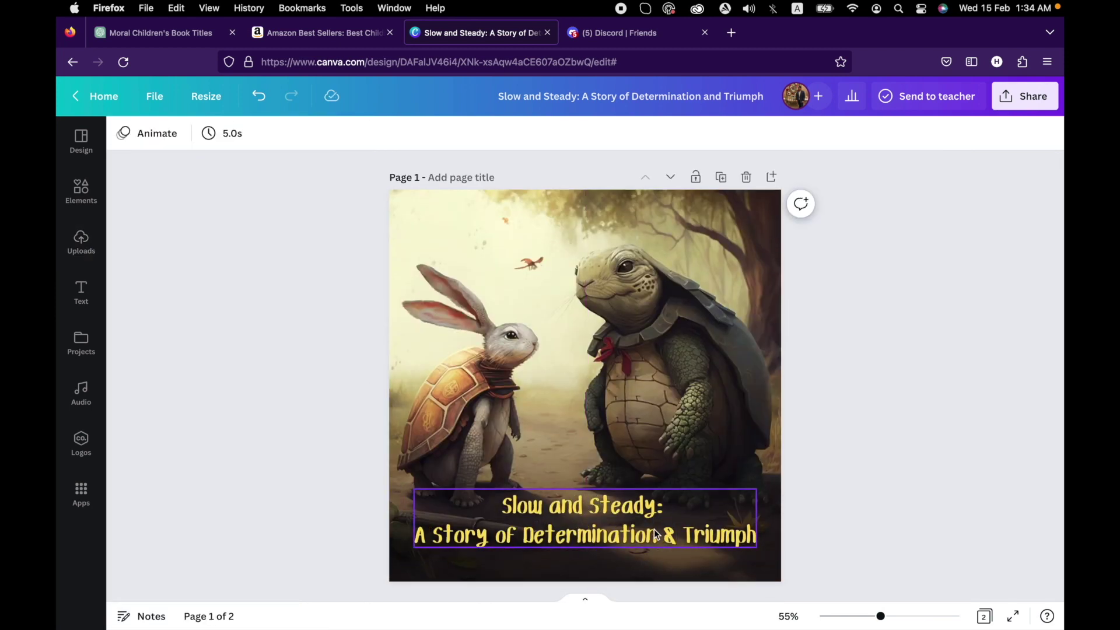
pyautogui.press('super+z')
pyautogui.press('super+z')
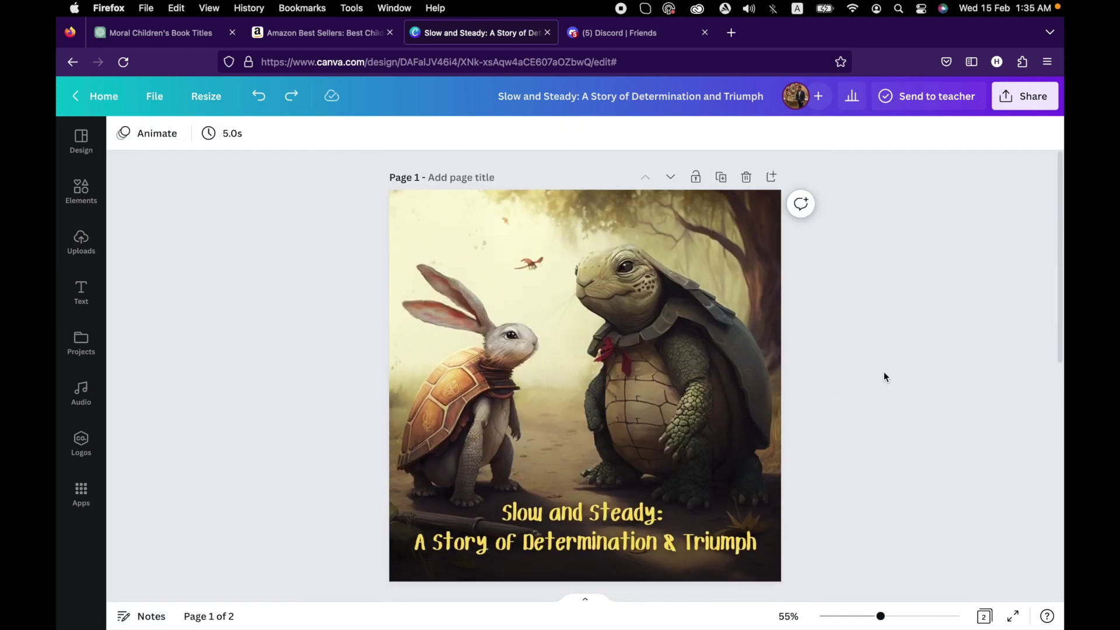
pyautogui.scroll(-5, 884, 376)
# Step: Download both pages as a PDF Print file
pyautogui.click(1025, 96)
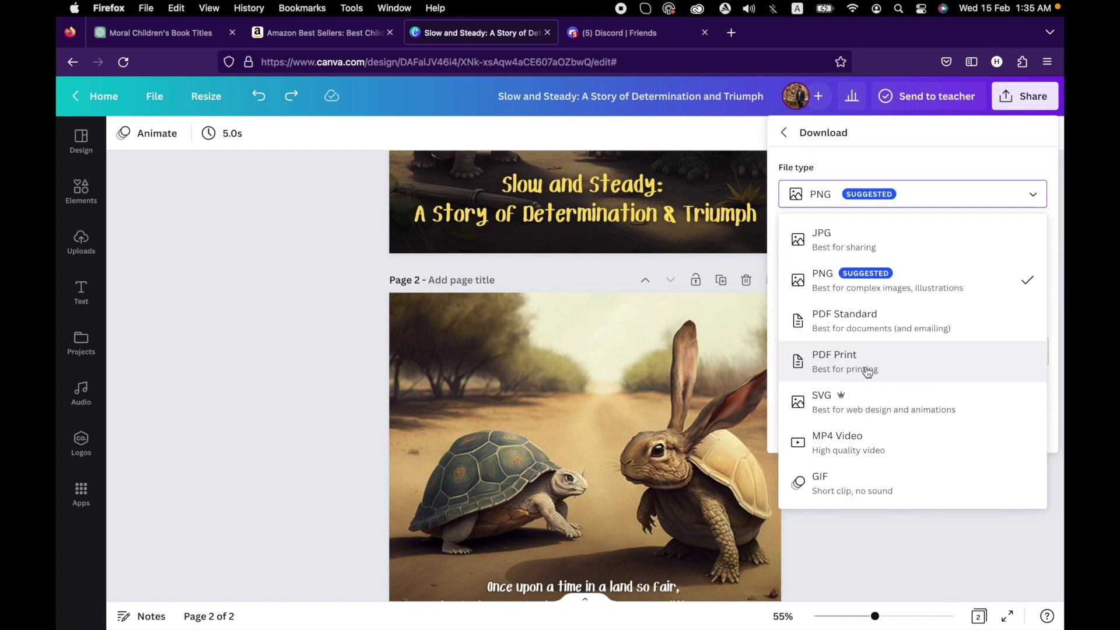
pyautogui.click(867, 372)
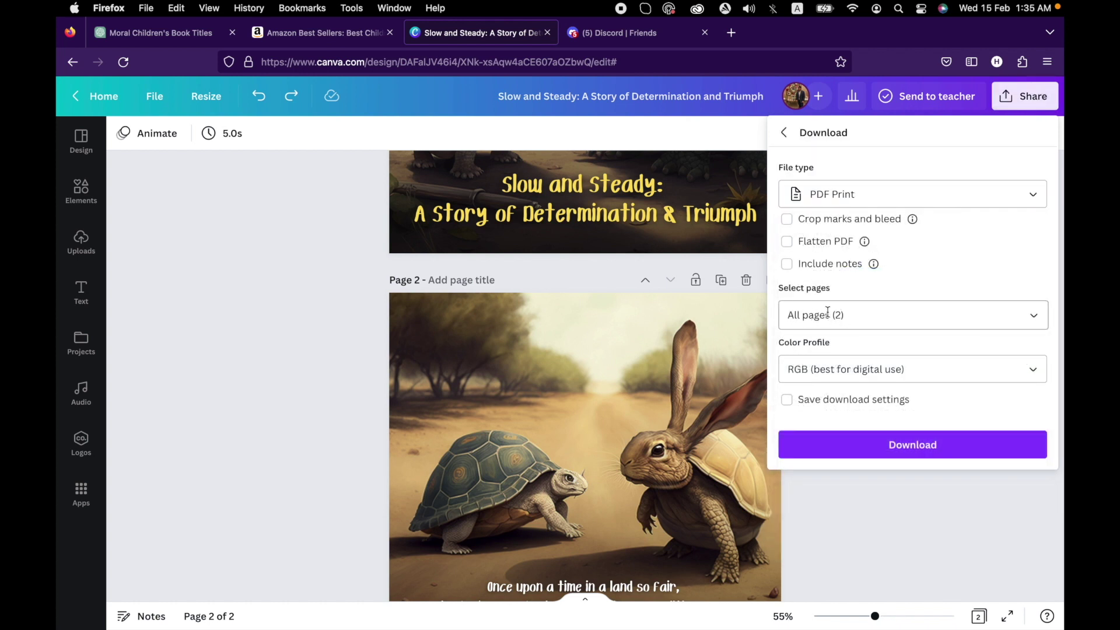
pyautogui.click(897, 448)
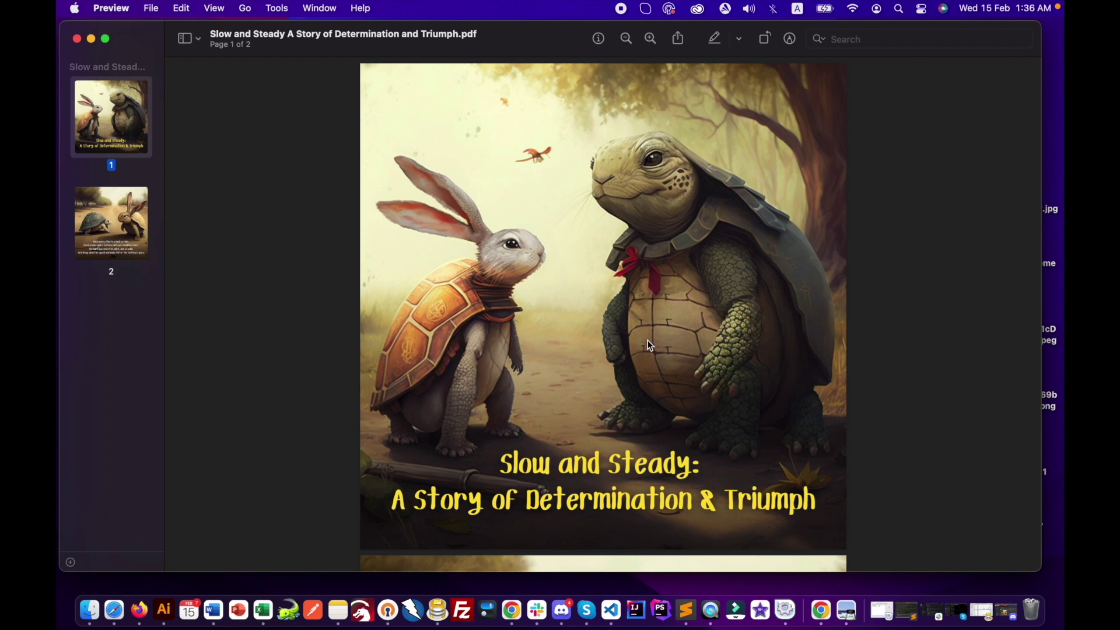
# Step: Scroll through both pages of the exported storybook PDF, then switch to Firefox's ChatGPT chat
pyautogui.scroll(-10, 647, 341)
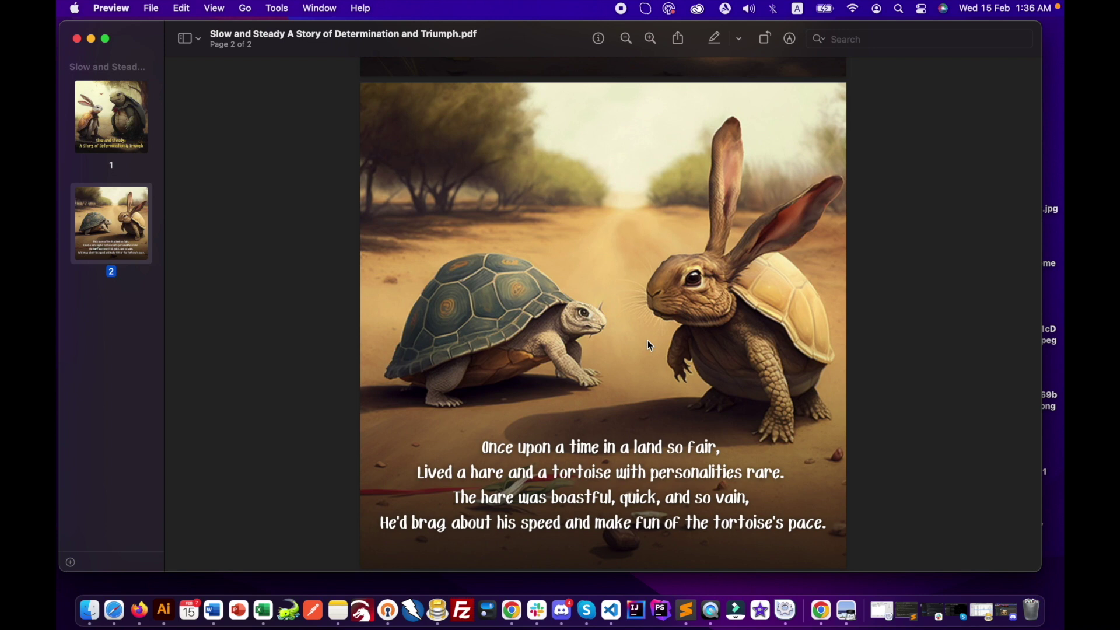
pyautogui.hotkey('ctrl', 'Left')
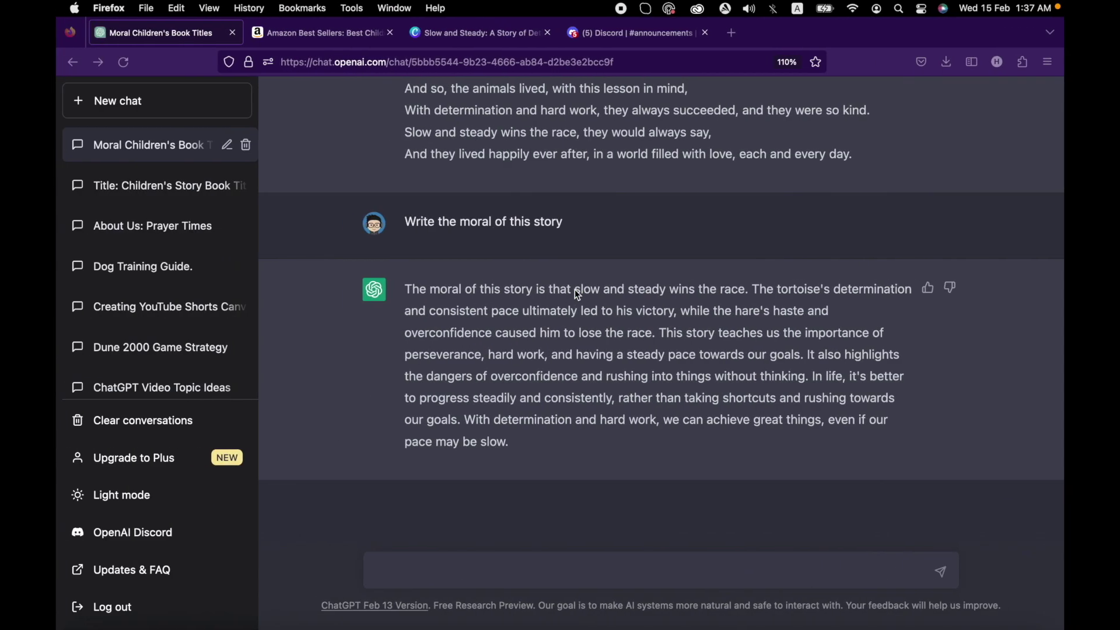
# Step: Cycle through the Canva and Discord tabs to reach Amazon's Best Sellers in Children's Books
pyautogui.click(487, 34)
pyautogui.click(617, 35)
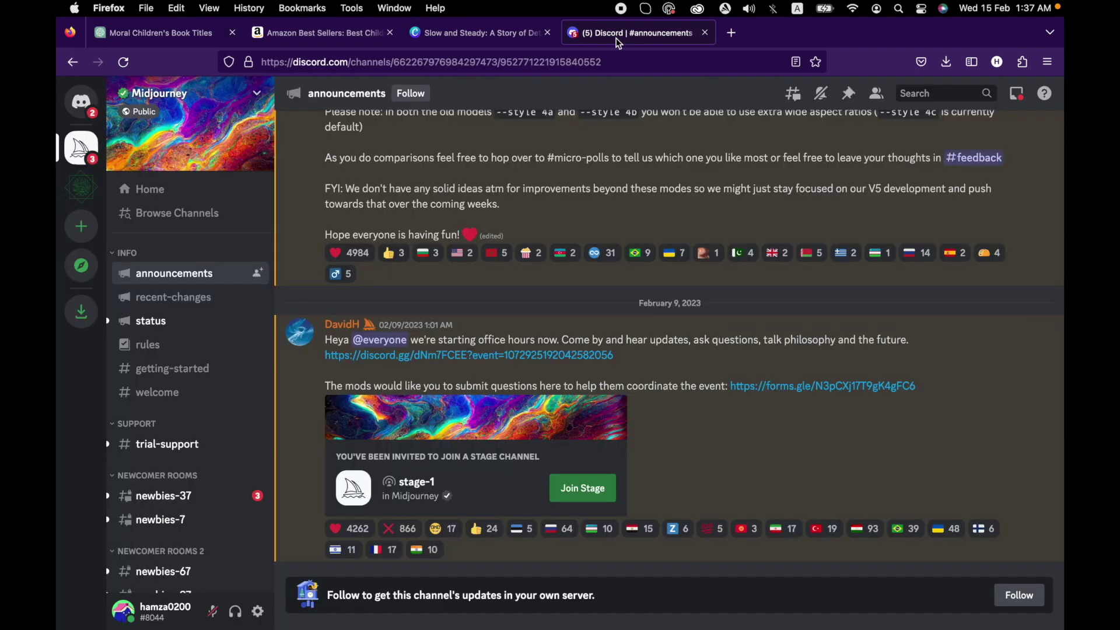
pyautogui.click(323, 35)
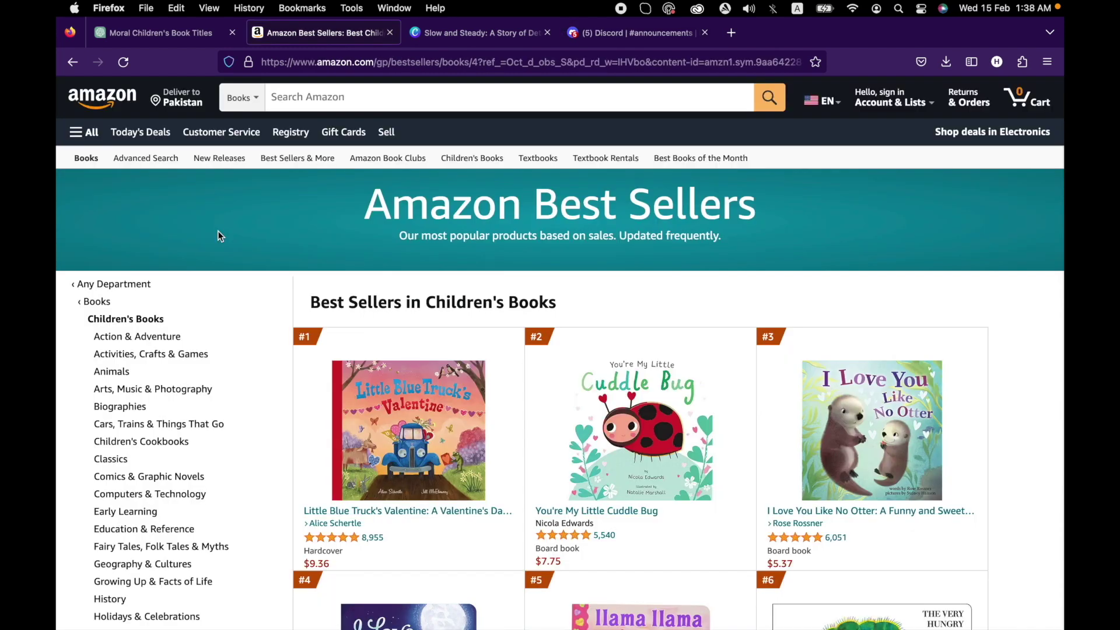